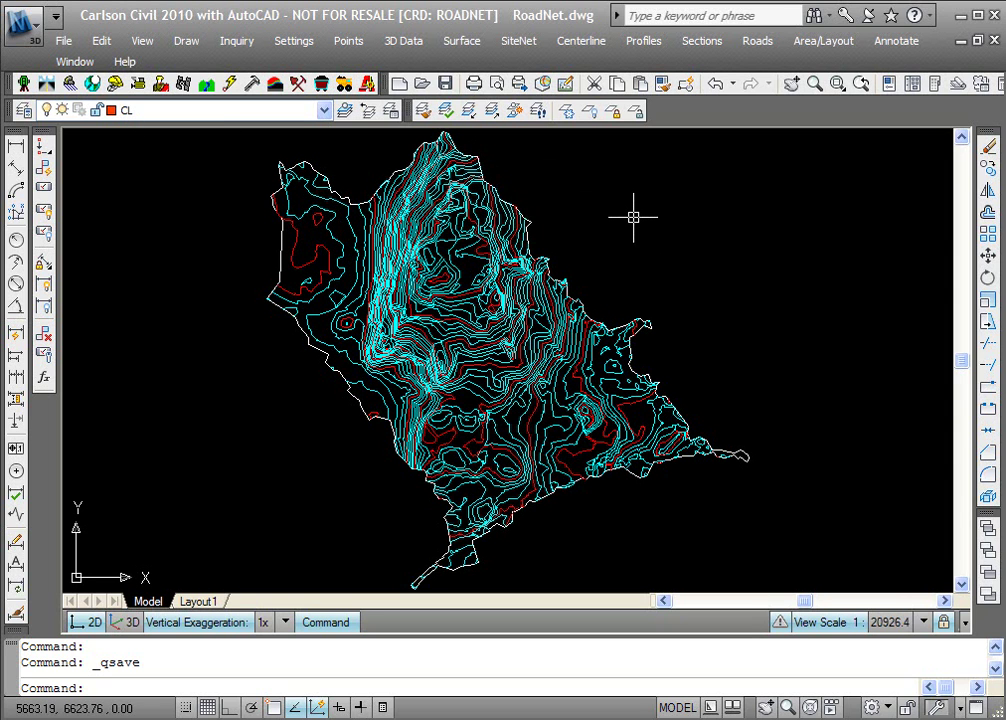
- Draw a four-point zig-zag polyline (PL) down the middle of the site as the centerline
type("pl")
key("Return")
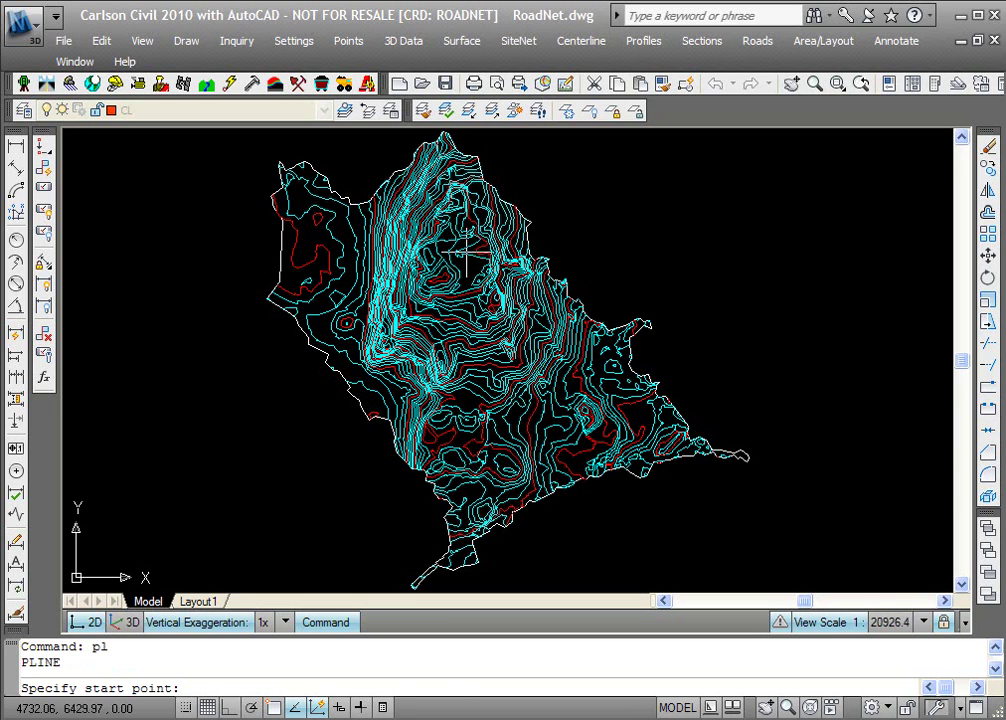
left_click(442, 242)
left_click(492, 321)
left_click(458, 397)
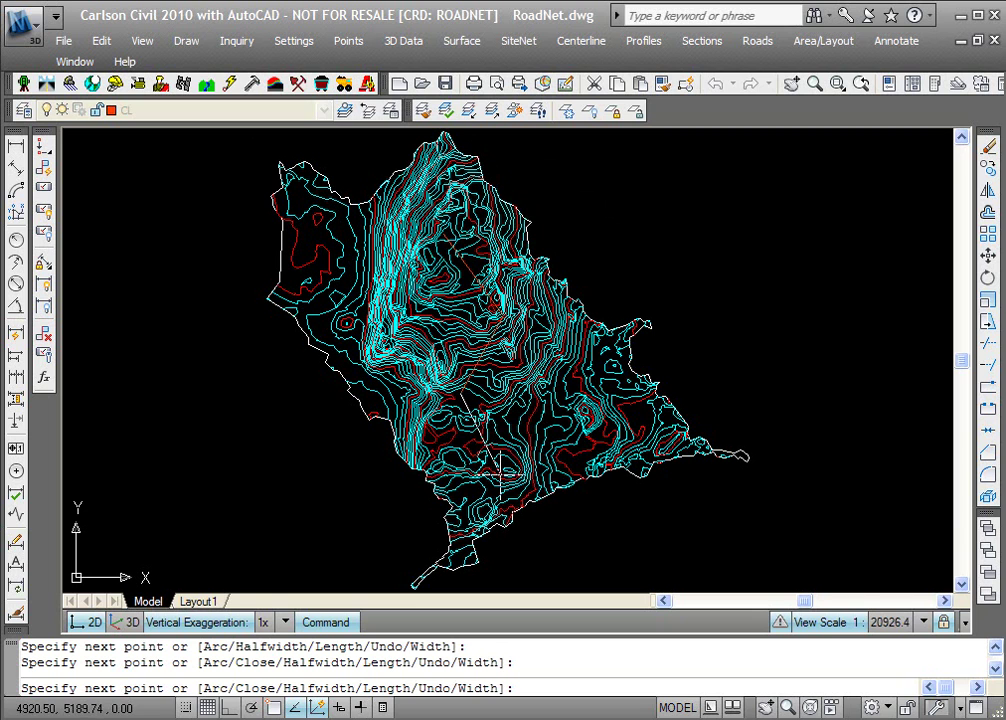
left_click(503, 471)
key("Return")
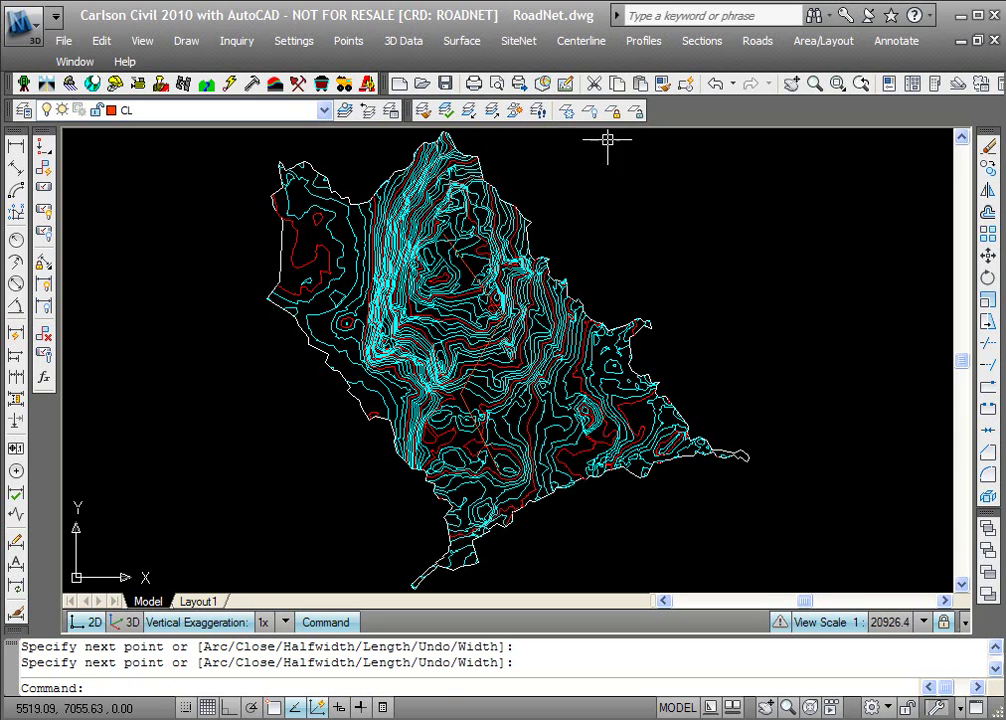
- Freeze the contour layers by picking a contour line, leaving boundary and centerline visible
key("Escape")
left_click(565, 110)
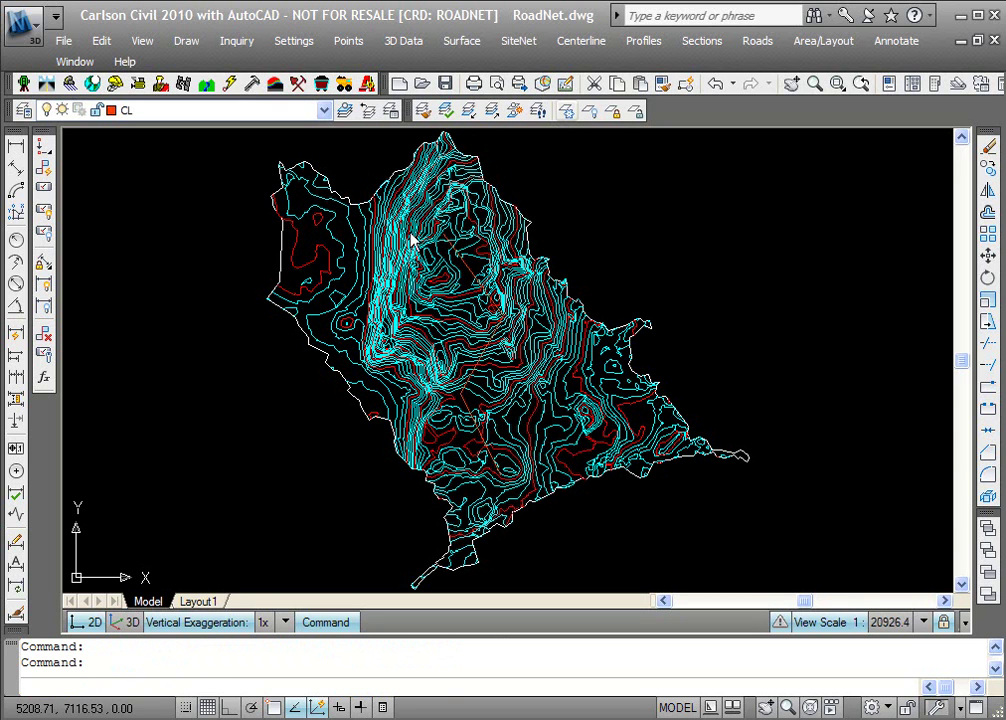
left_click(409, 233)
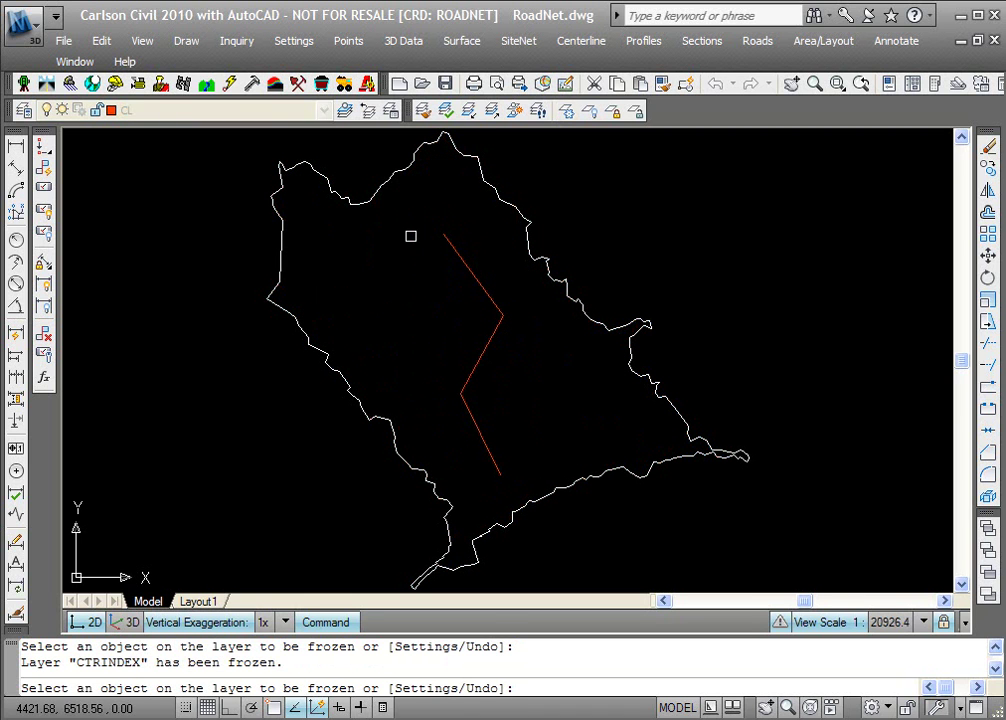
key("Return")
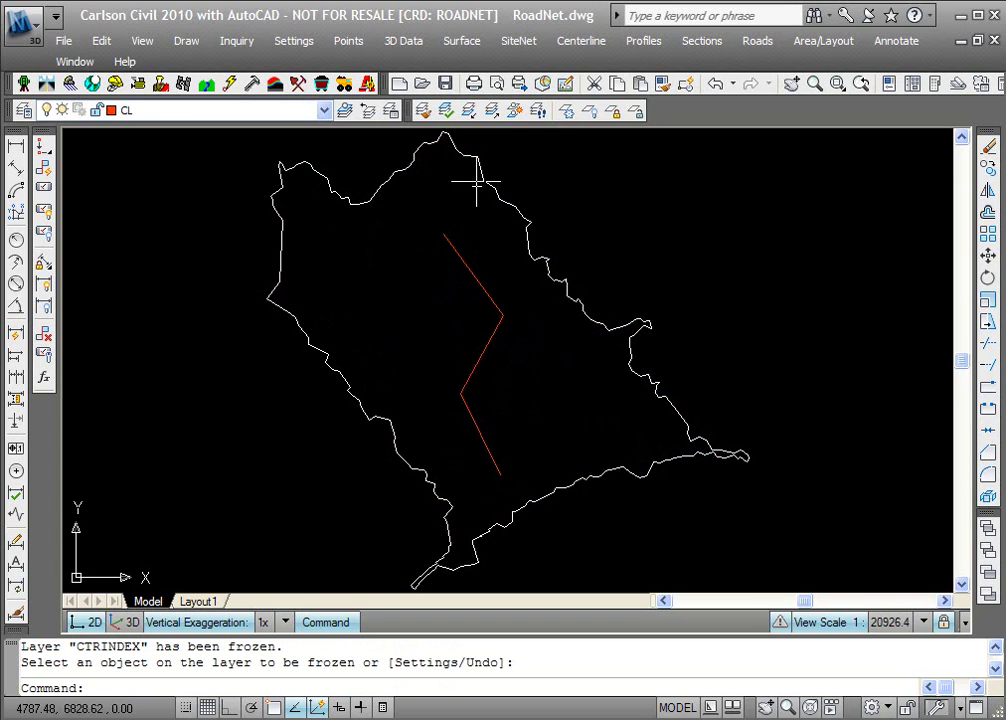
left_click(757, 42)
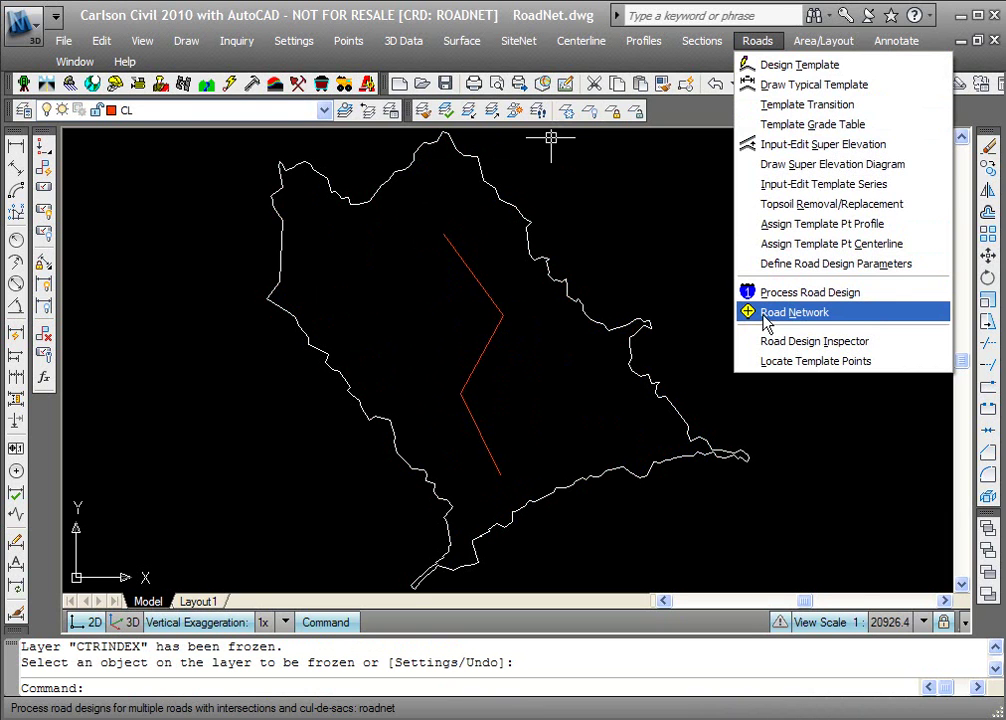
- Create a new road network file named DEMO2010 from Roads > Road Network
left_click(767, 318)
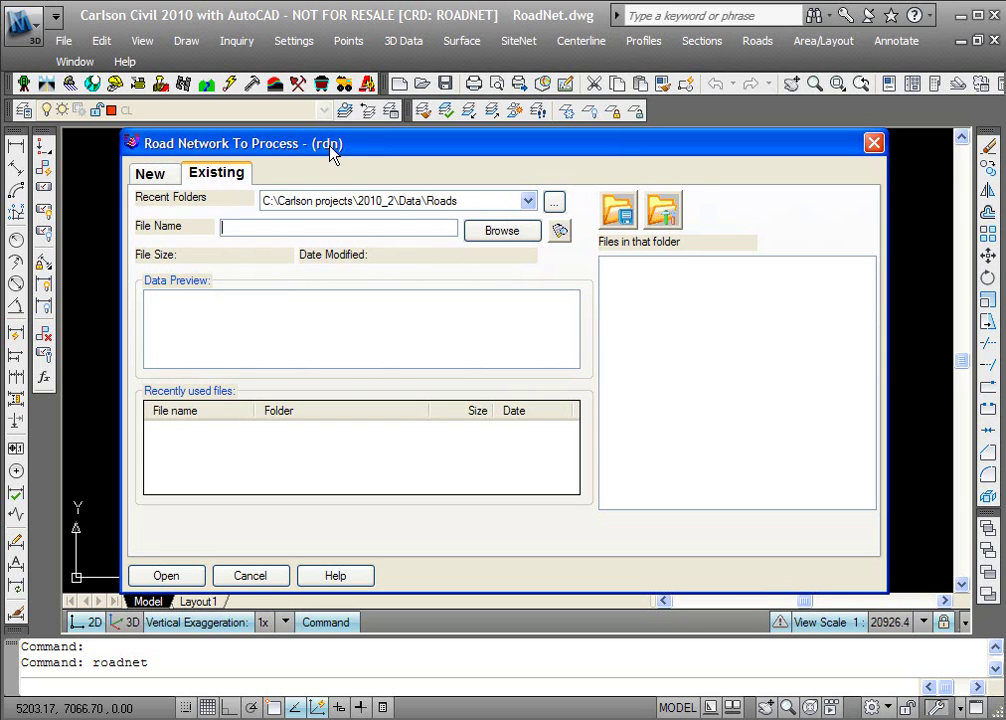
left_click(160, 174)
left_click(299, 268)
type("DEMO2010")
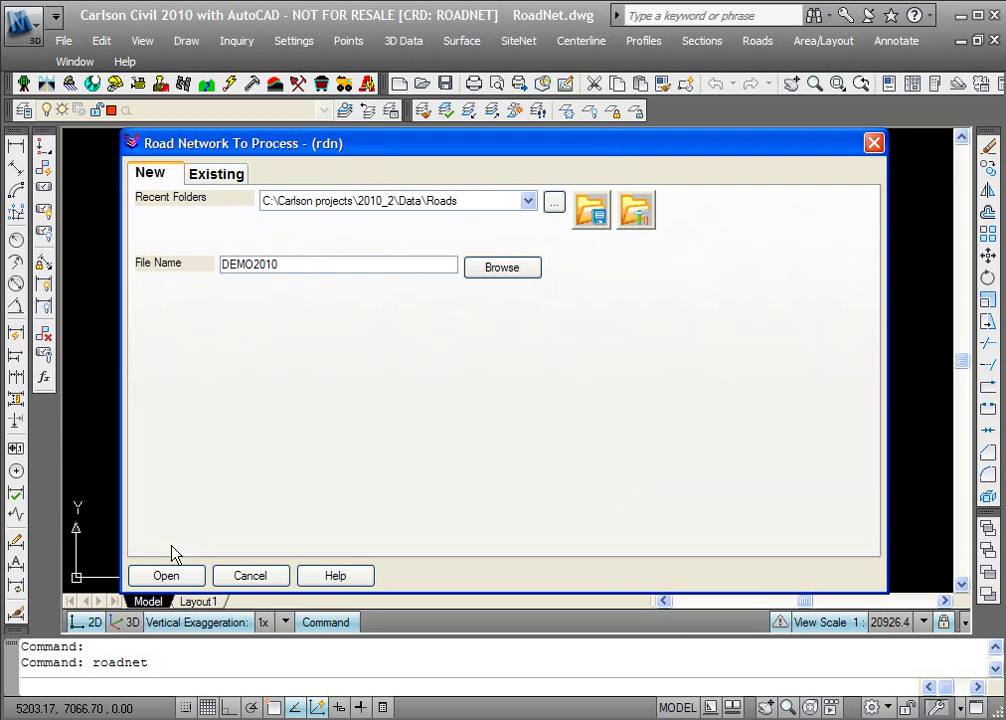
left_click(173, 577)
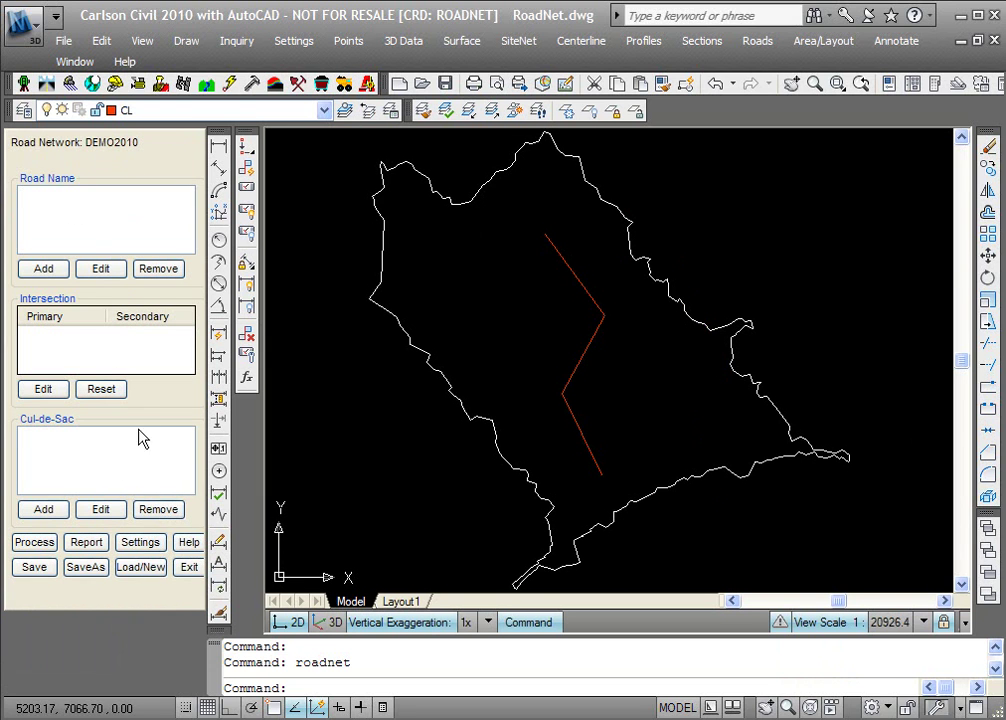
- Set EG.tin as the existing ground surface in the Road Network Settings
left_click(150, 547)
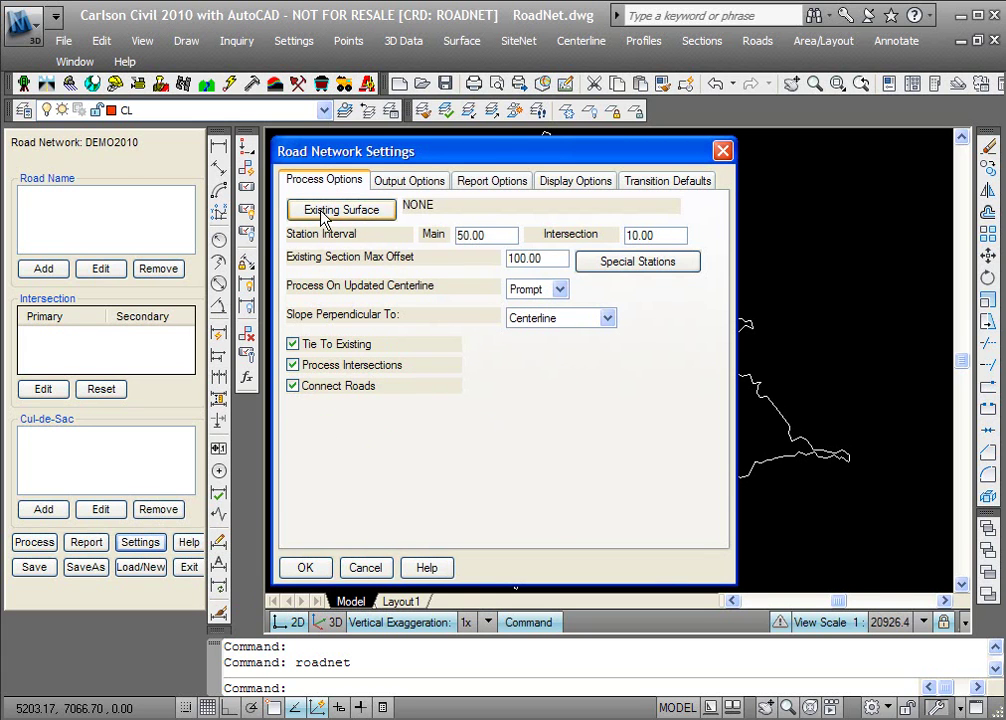
left_click(370, 214)
left_click(615, 266)
left_click(190, 577)
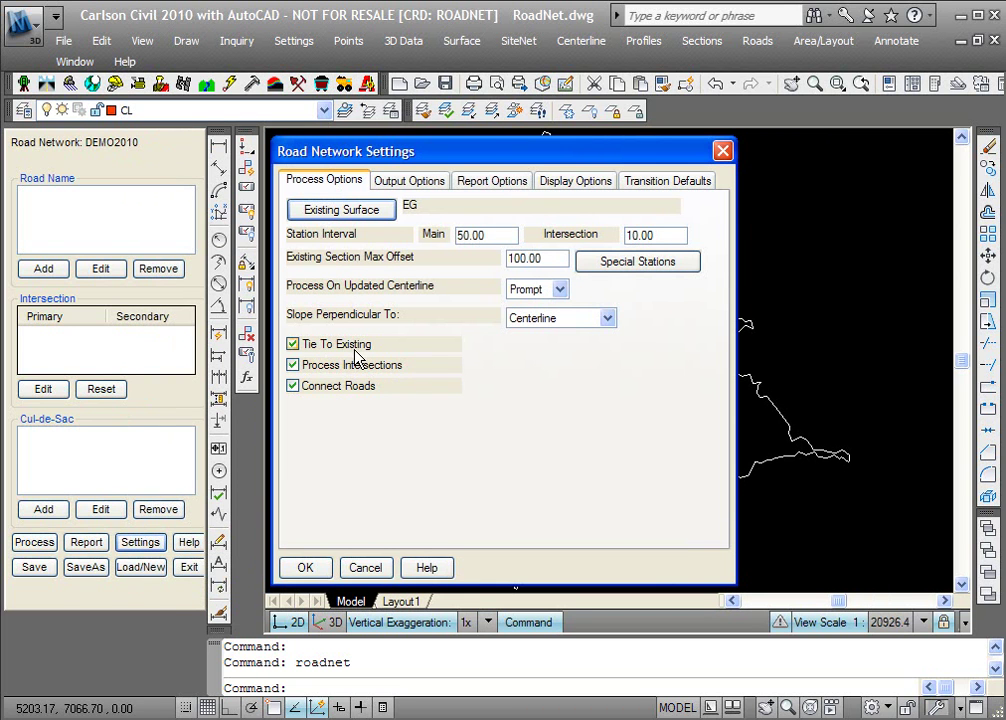
left_click(418, 184)
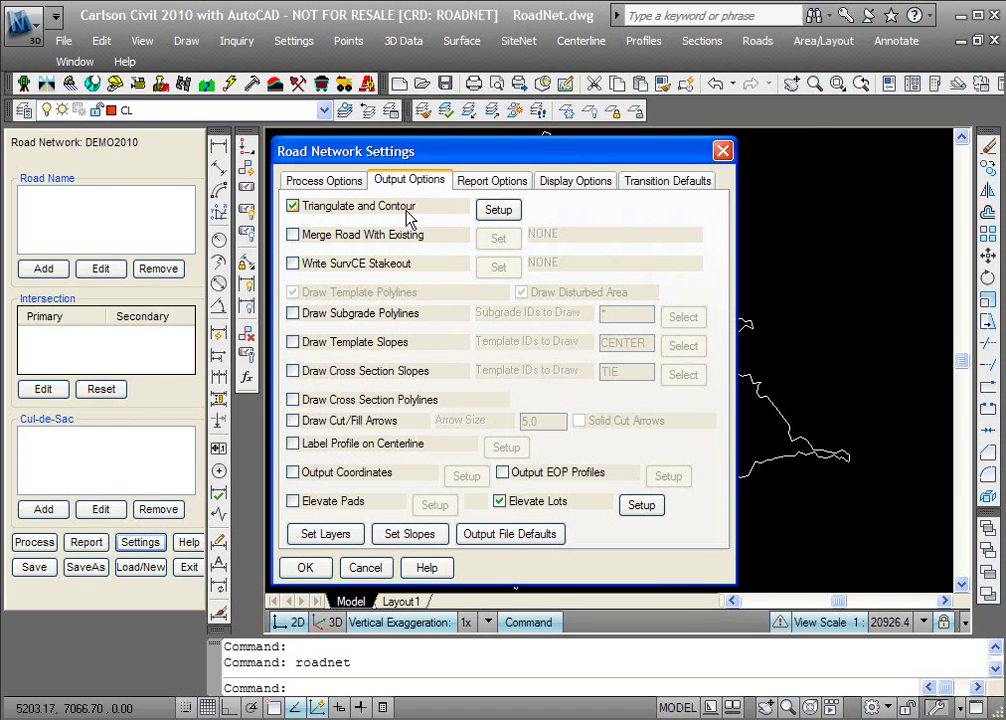
- Write the road triangulation to Rds.tin without drawing triangulation faces
left_click(498, 210)
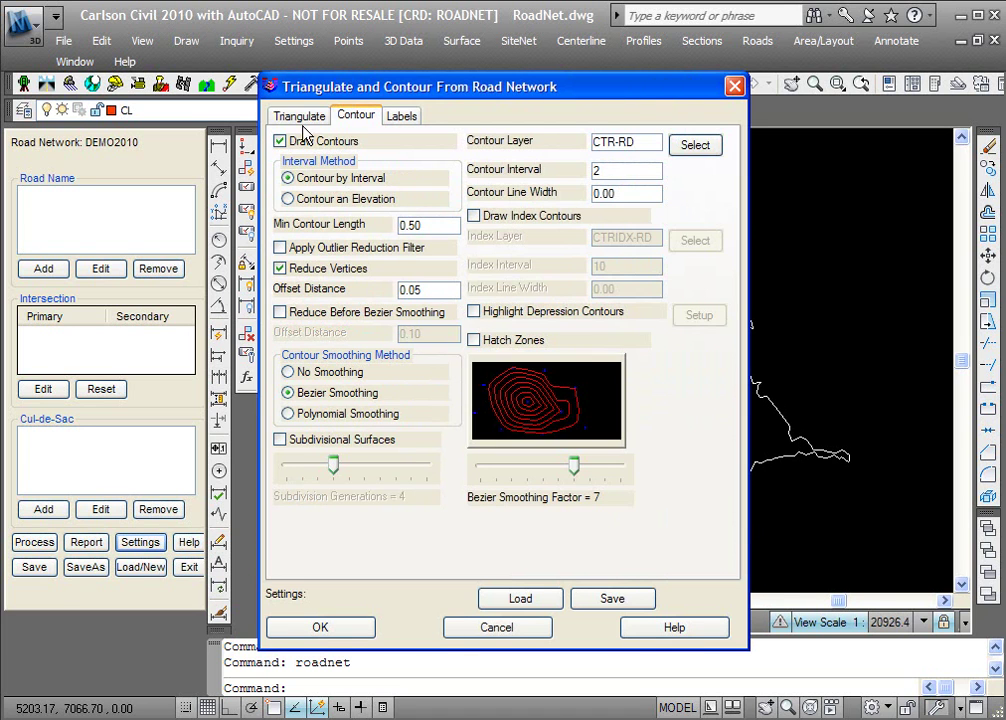
left_click(299, 117)
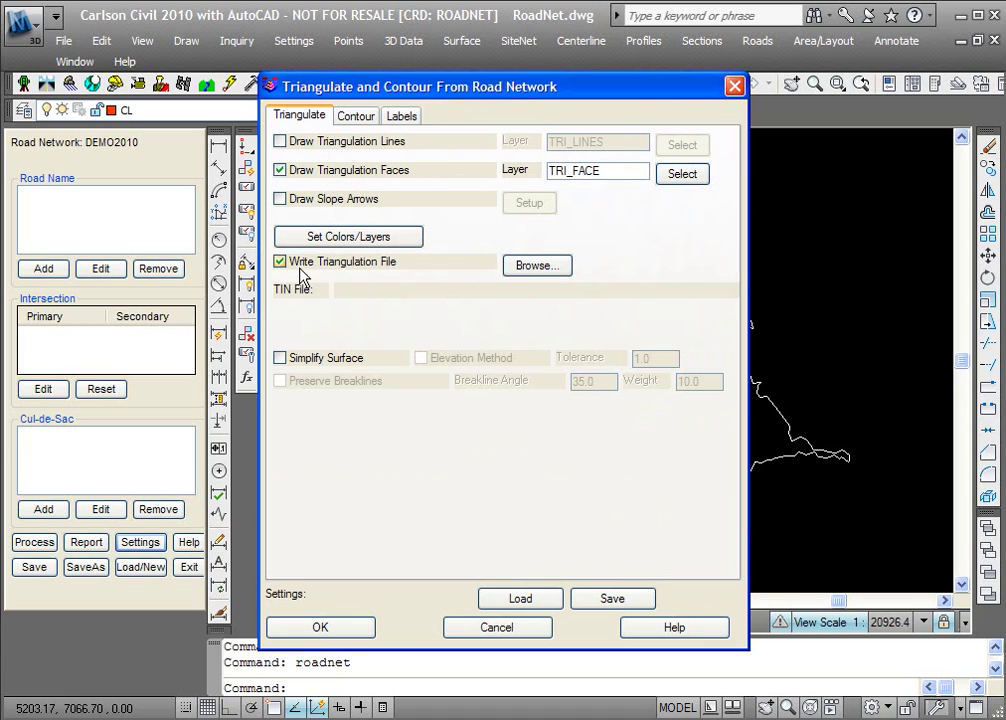
left_click(533, 268)
type("RDS")
left_click(166, 577)
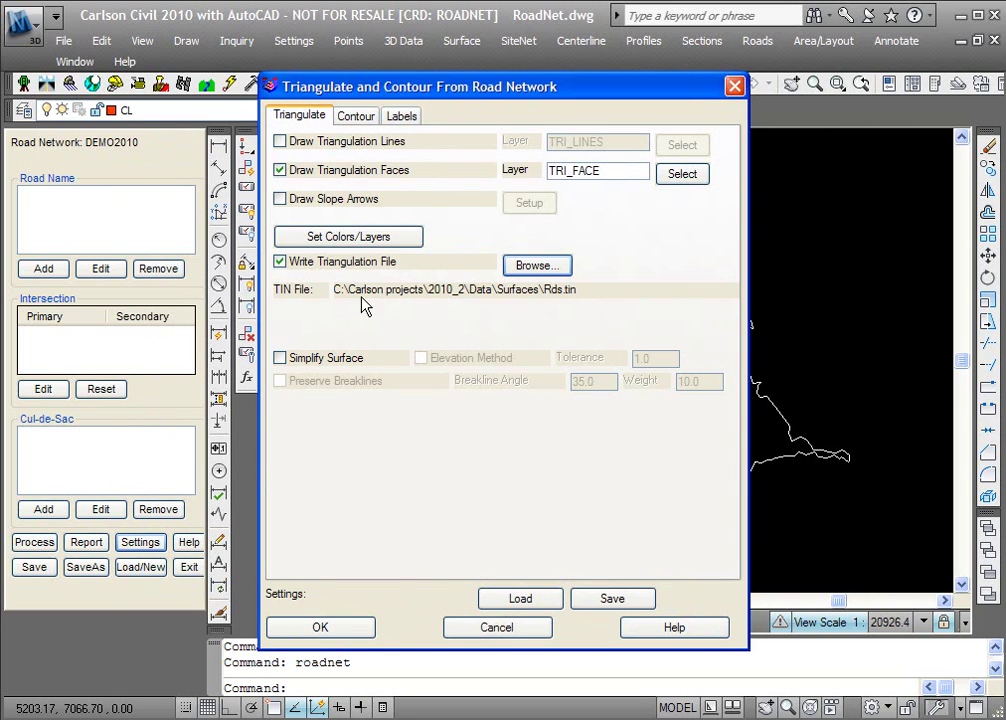
left_click(281, 171)
- Review the 2-unit contour and labelling settings on layer CTR-RD and accept the setup
left_click(355, 116)
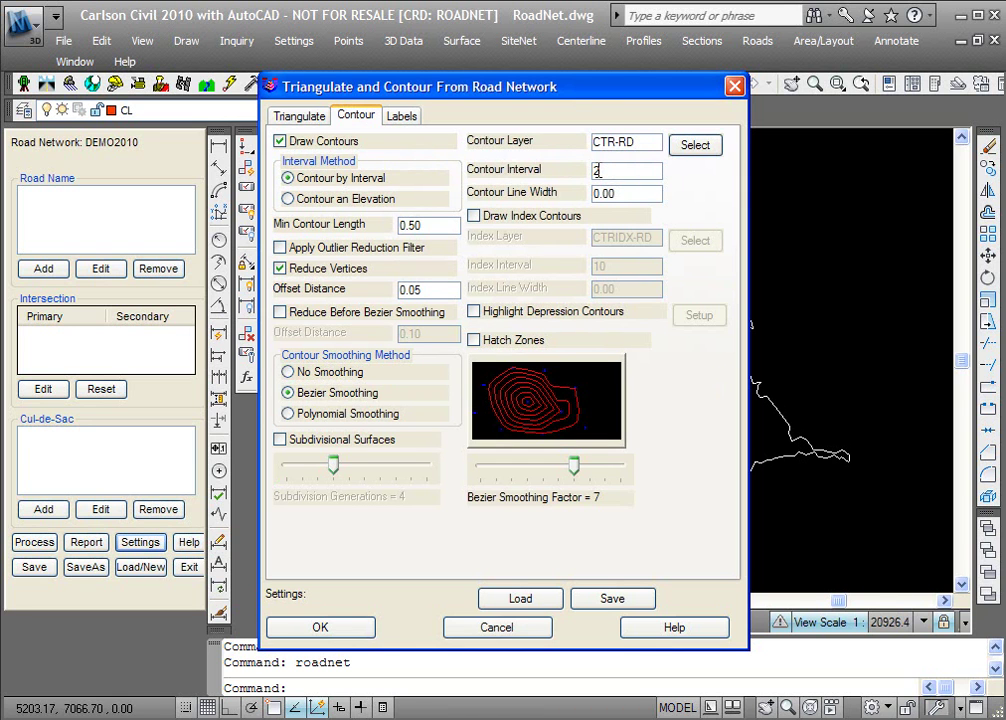
left_click(401, 115)
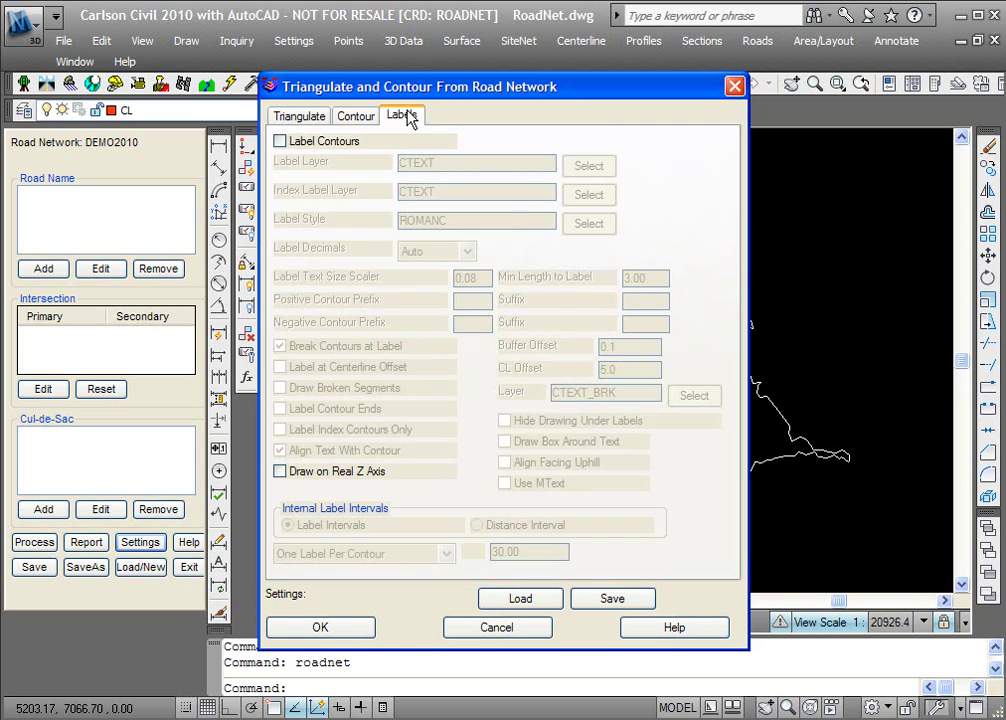
left_click(357, 117)
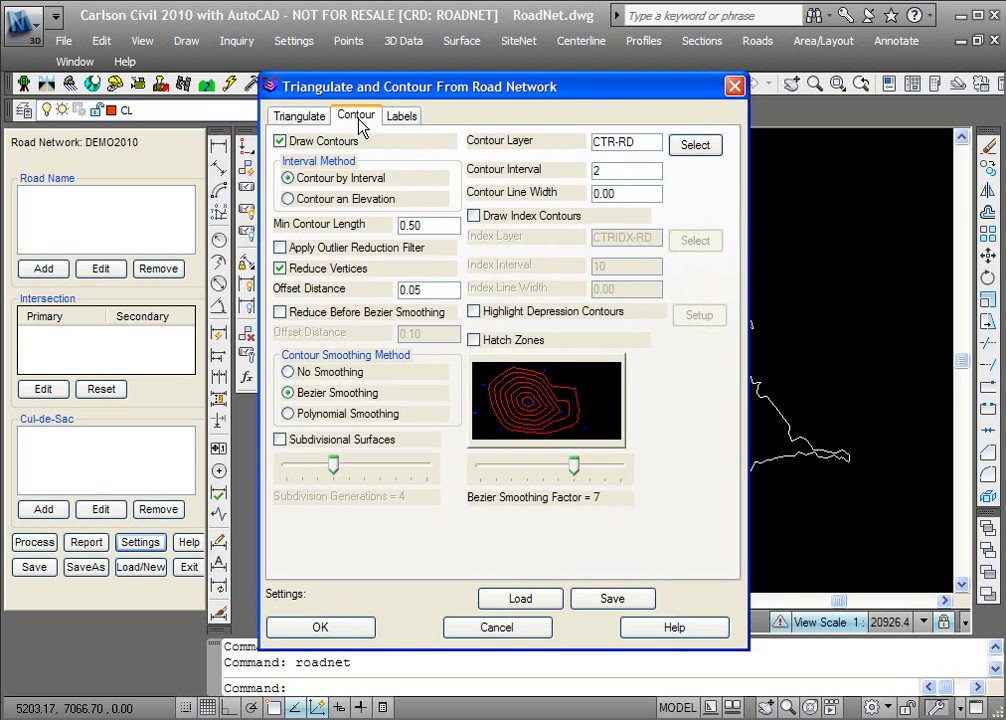
left_click(341, 627)
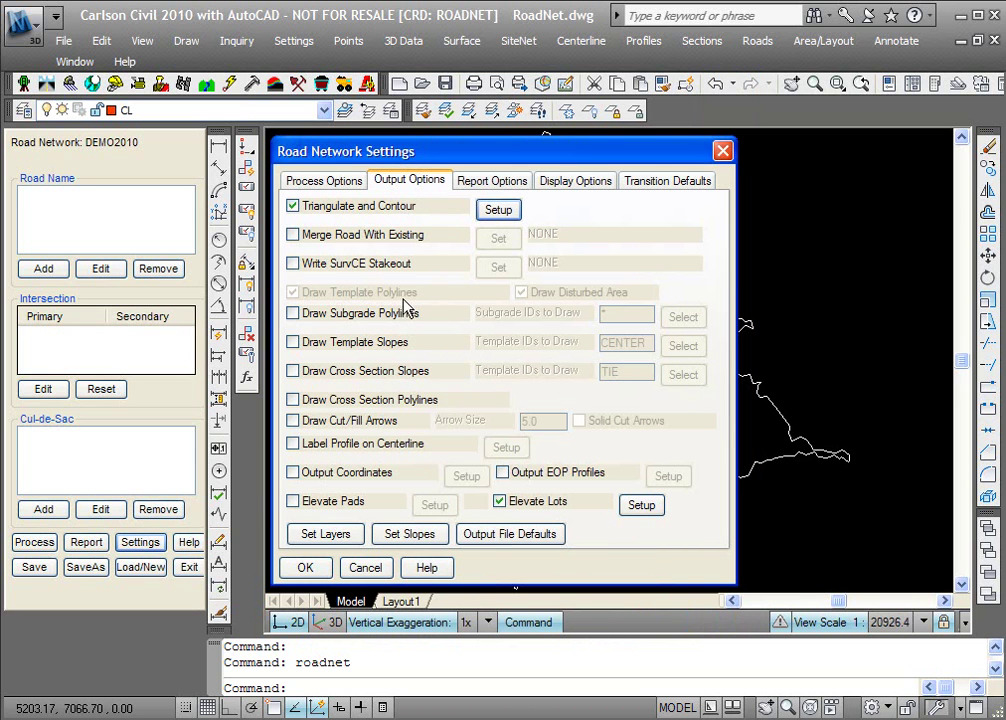
- Turn off Elevate Lots and accept the Road Network Settings
left_click(501, 503)
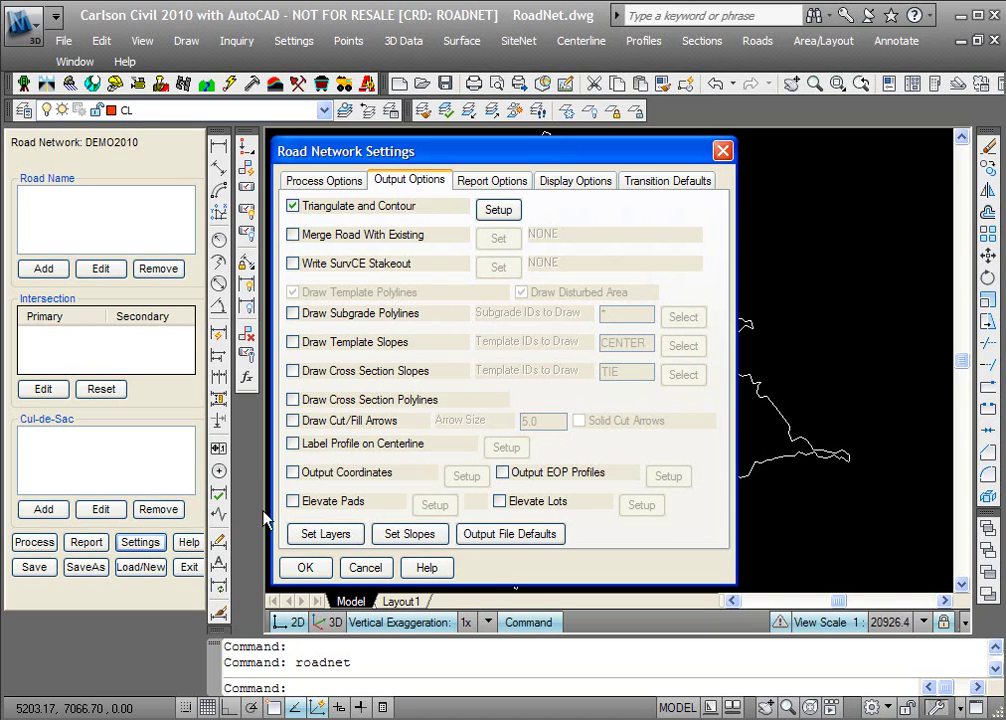
left_click(307, 568)
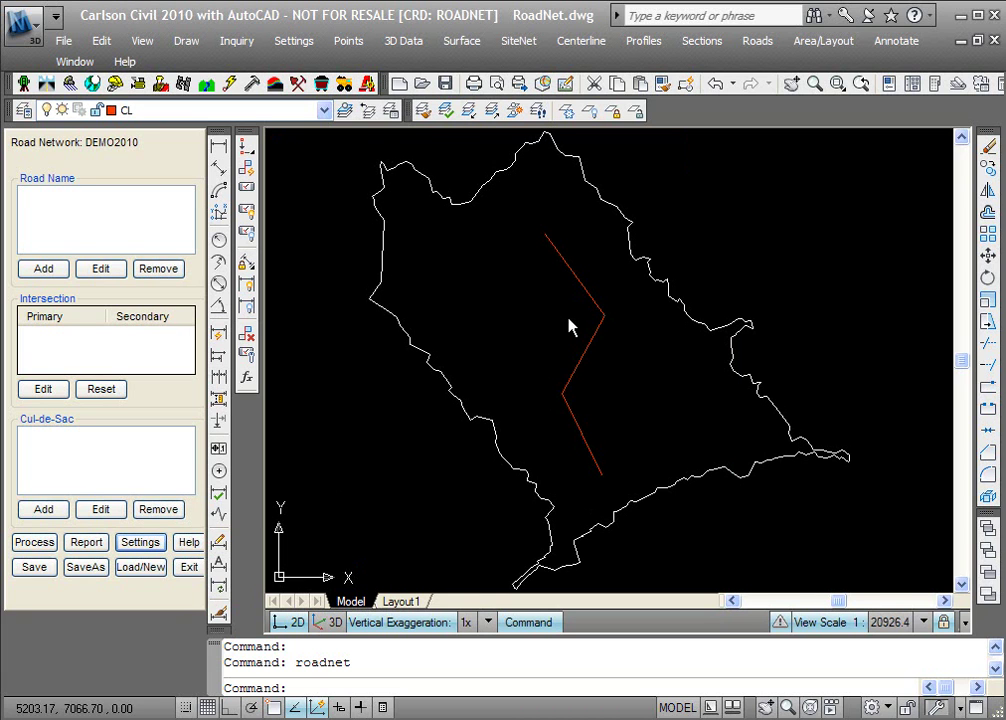
- Add road OAK ST from the picked red polyline, saving centerline OAK ST and profile OAK ST.pro
left_click(43, 268)
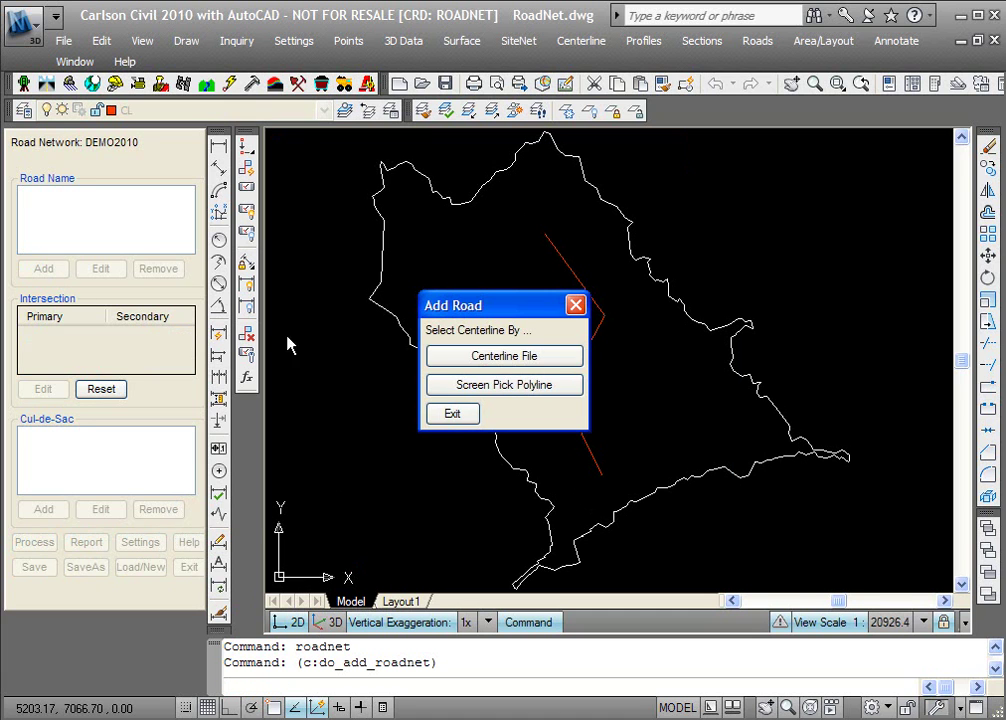
left_click(538, 392)
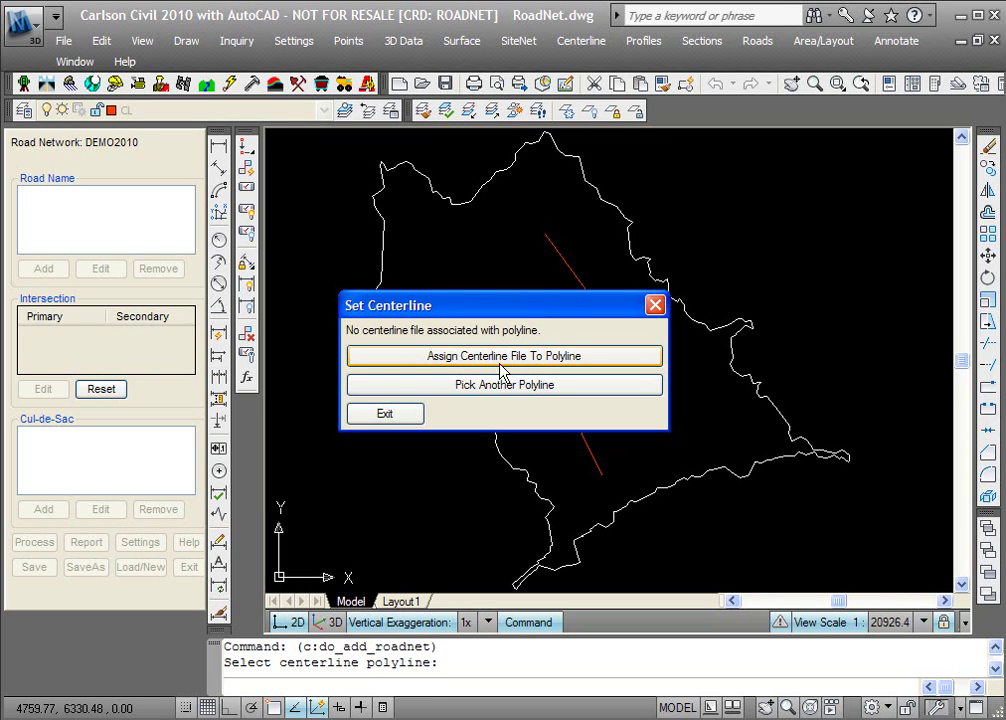
left_click(527, 357)
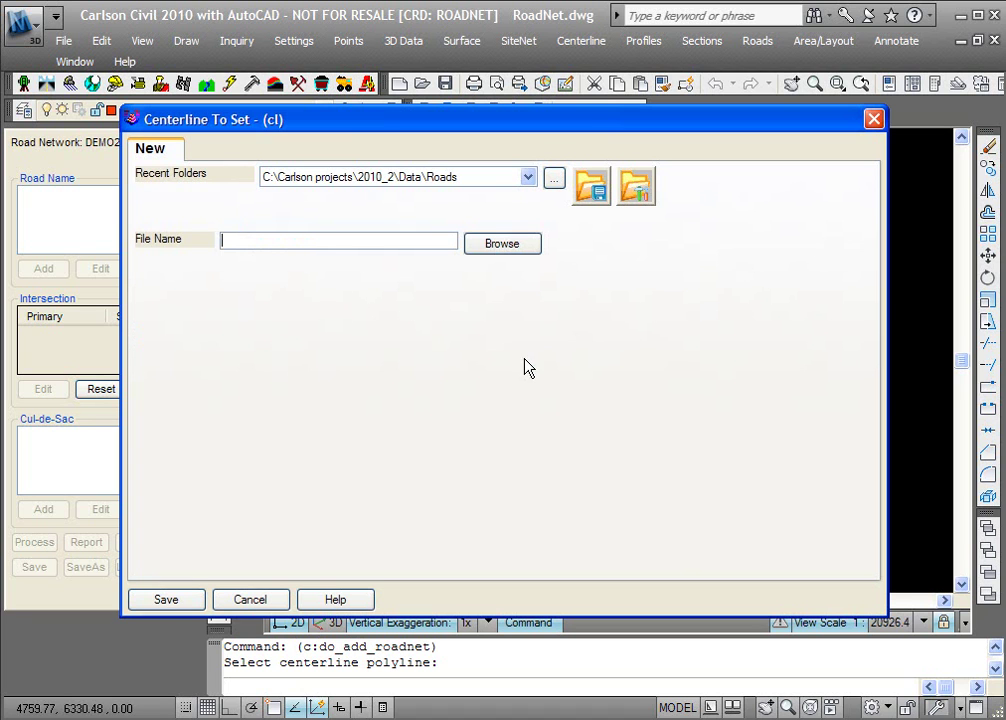
left_click(256, 243)
left_click(187, 599)
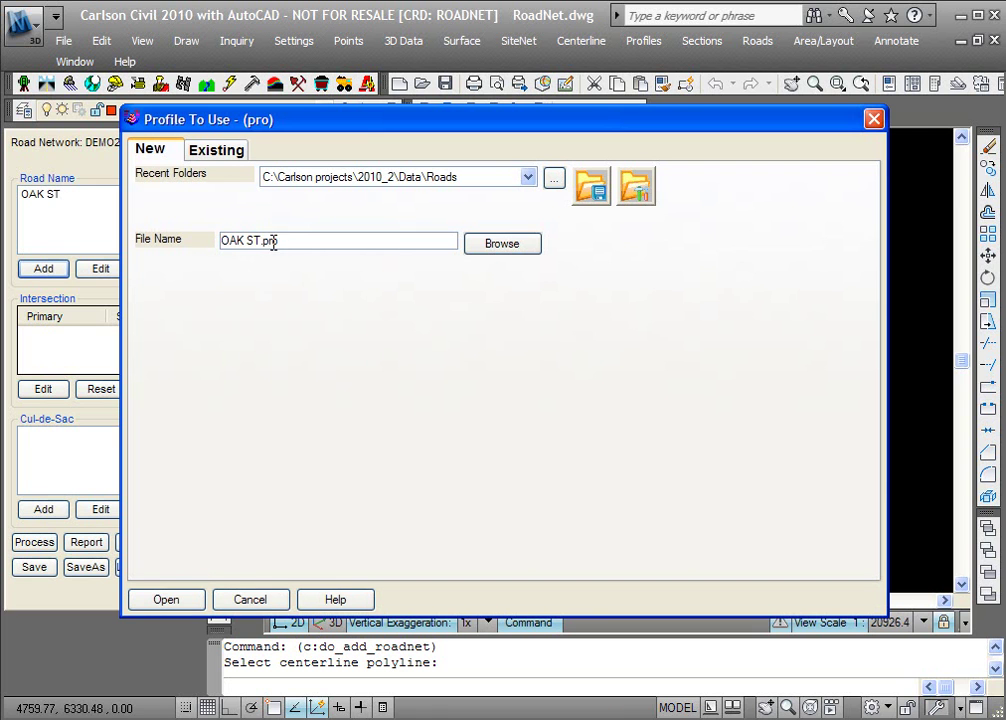
left_click(166, 600)
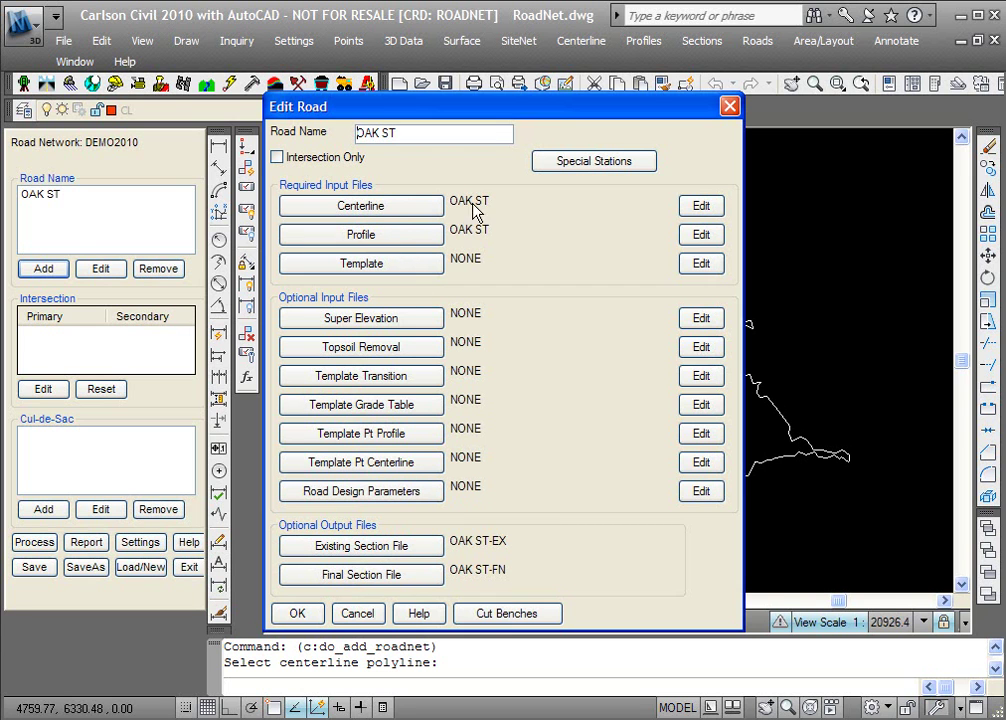
- Fit a 120-radius curve between the first two lines of the OAK ST centerline
left_click(699, 208)
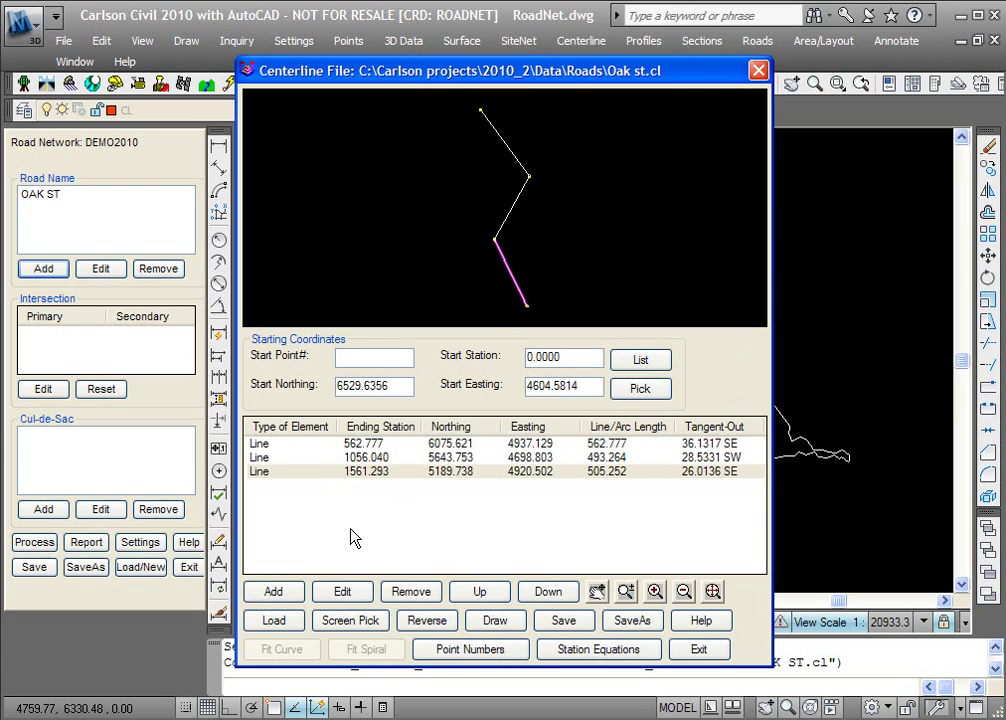
left_click(262, 444)
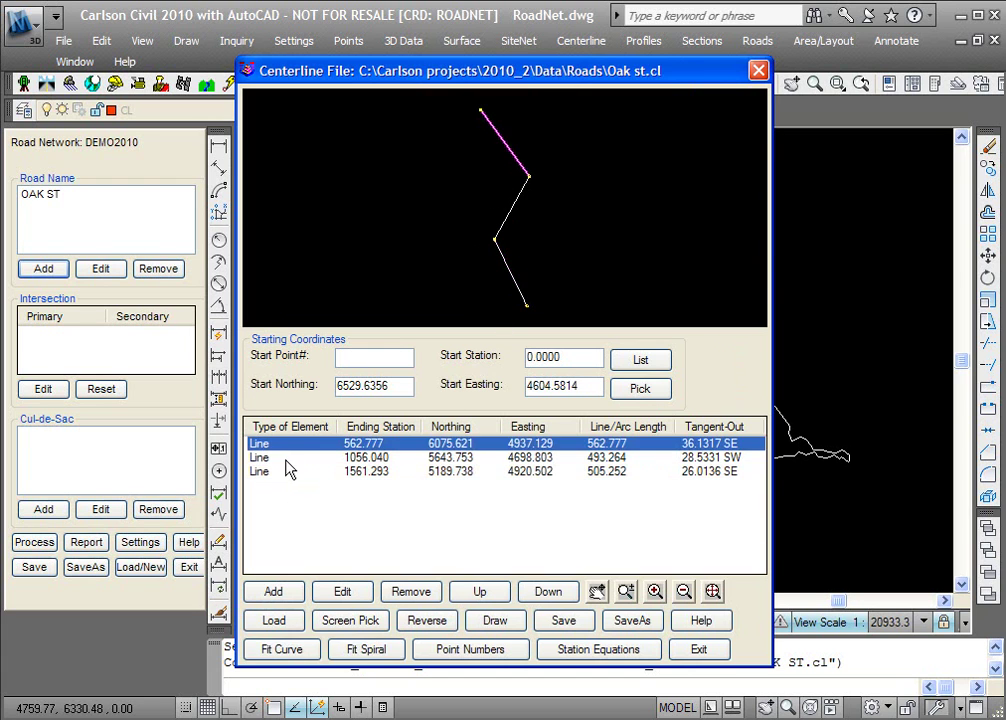
left_click(282, 650)
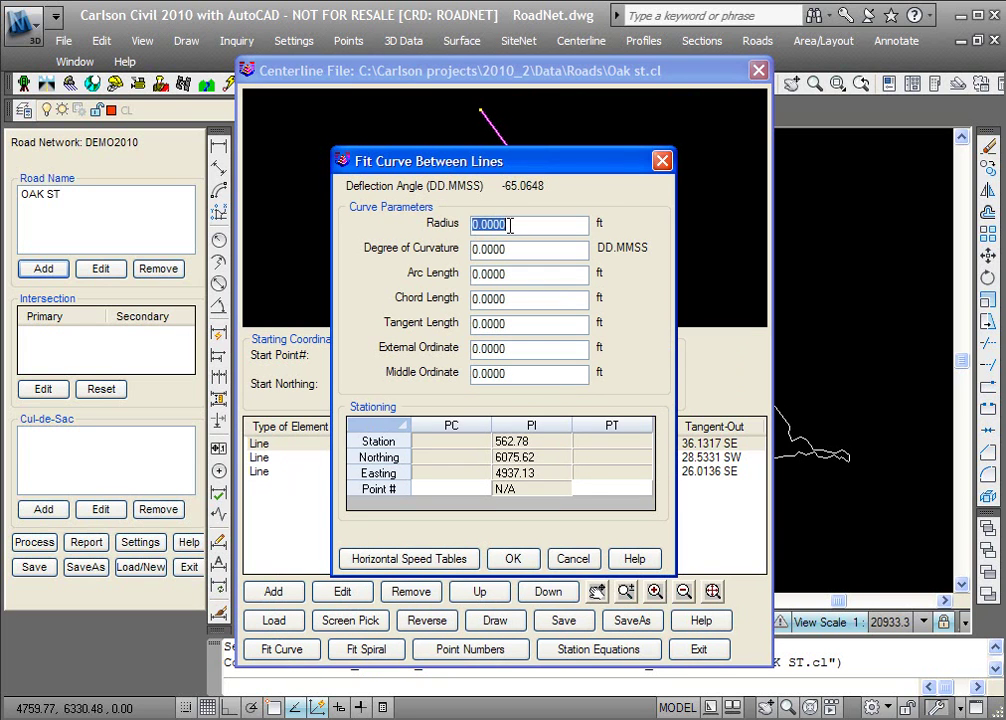
type("120")
left_click(529, 563)
- Fit a 100 ft radius curve between the last two legs and save the centerline
left_click(260, 472)
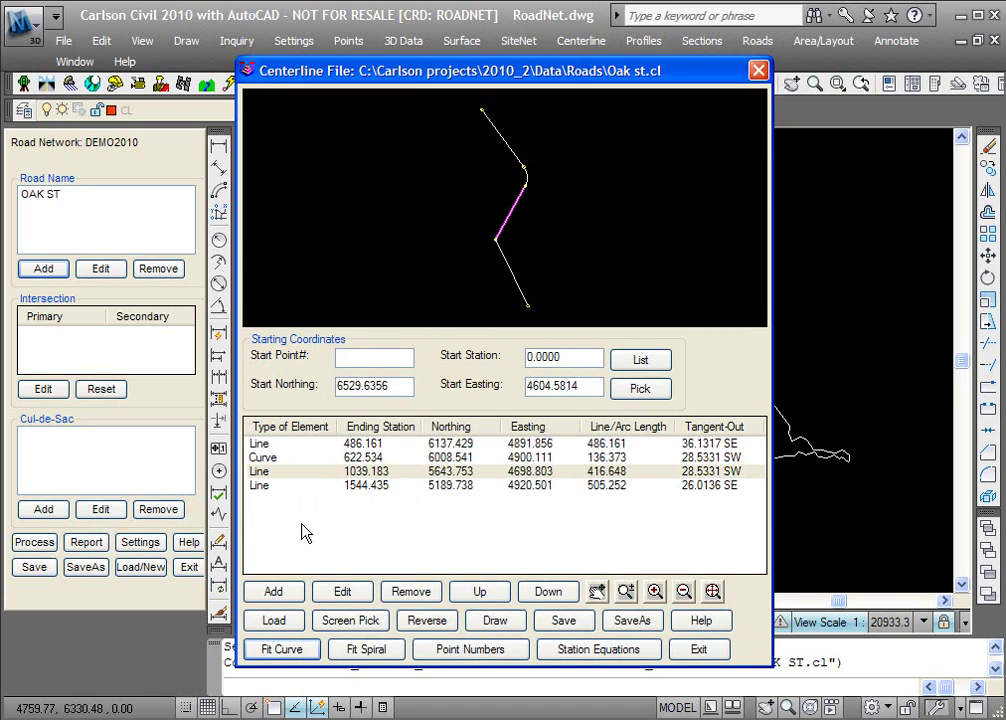
left_click(276, 648)
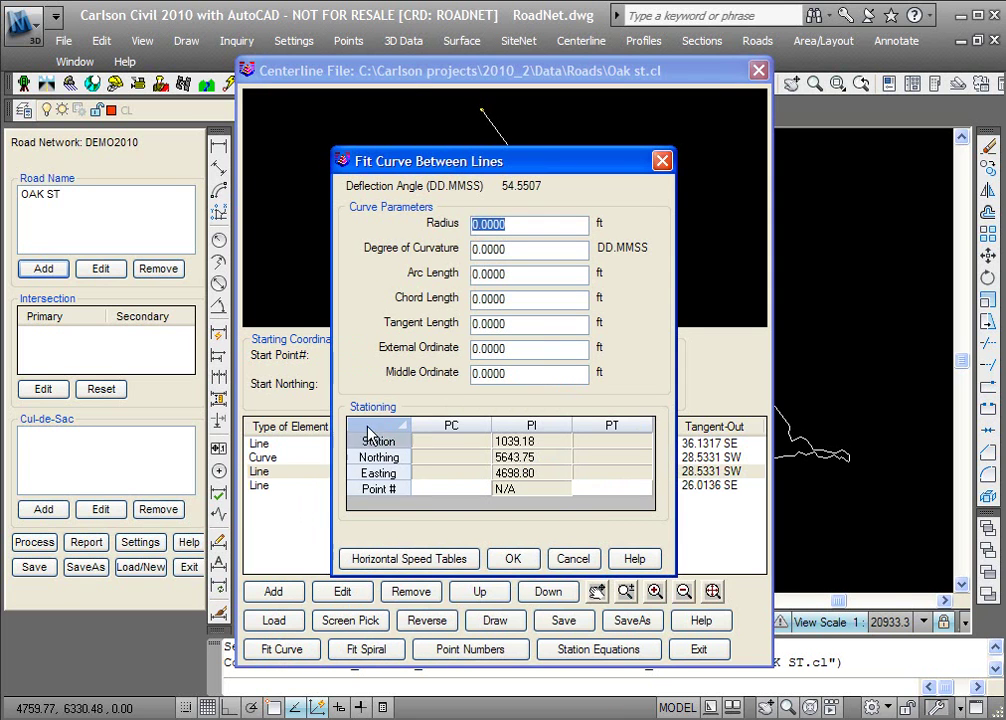
type("1")
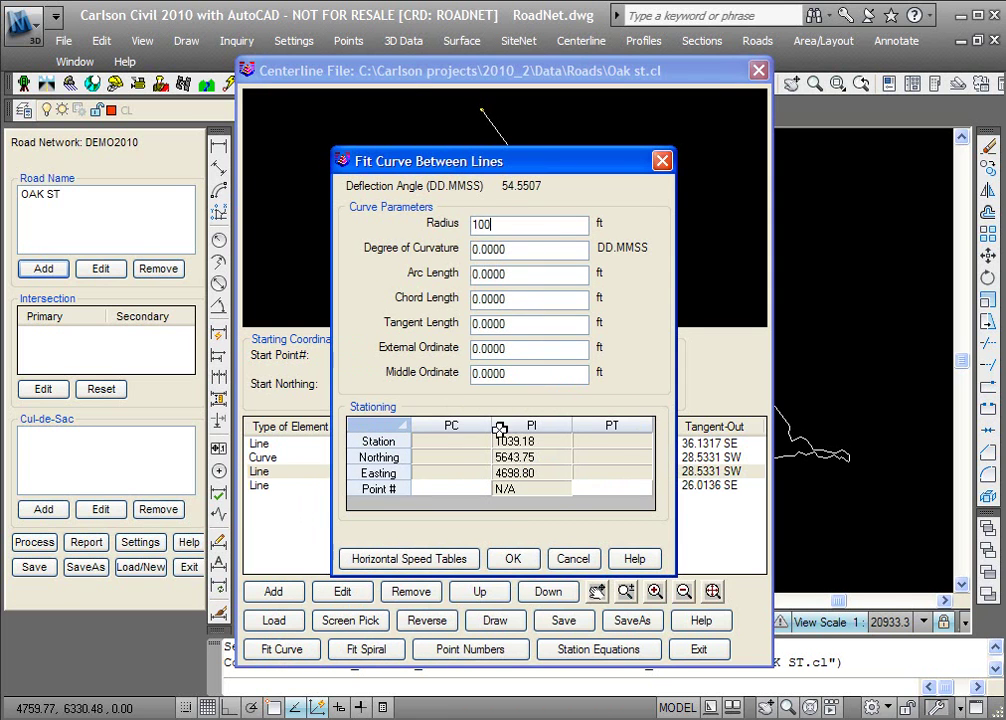
left_click(512, 558)
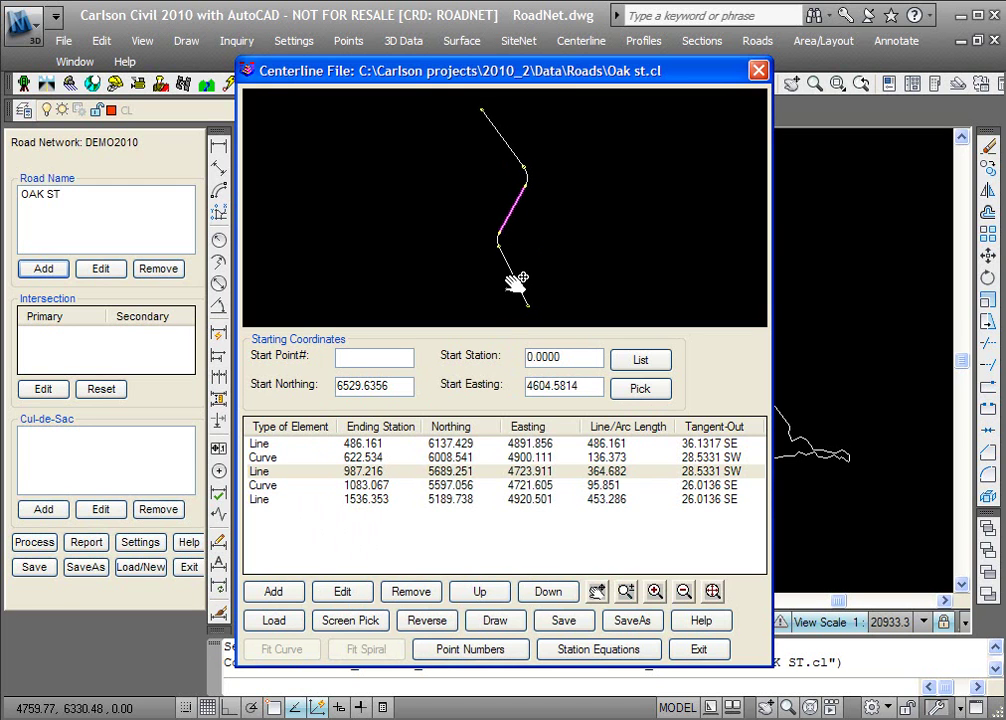
left_click(568, 621)
left_click(688, 652)
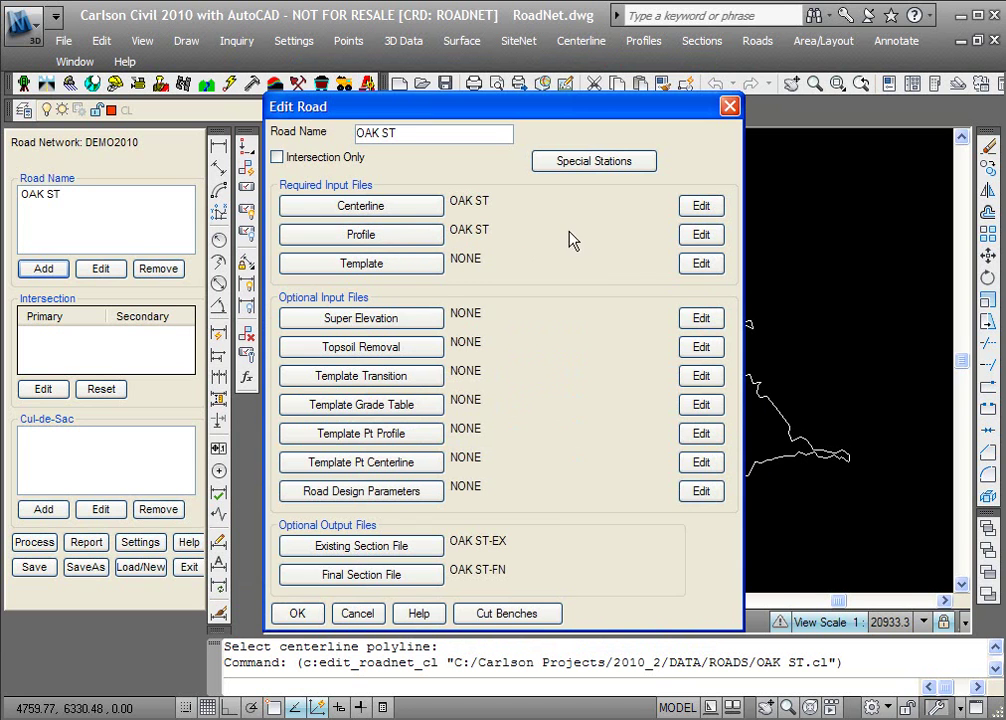
- Open the OAK ST profile editor and reposition its window over the drawing
left_click(701, 234)
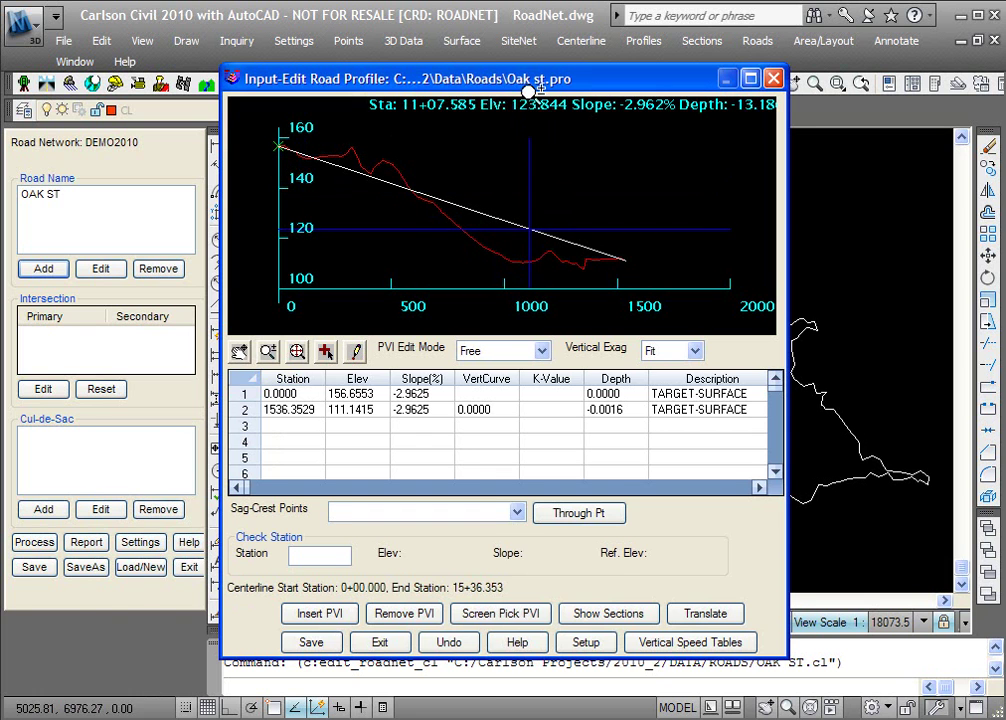
left_click_drag(537, 80, 328, 131)
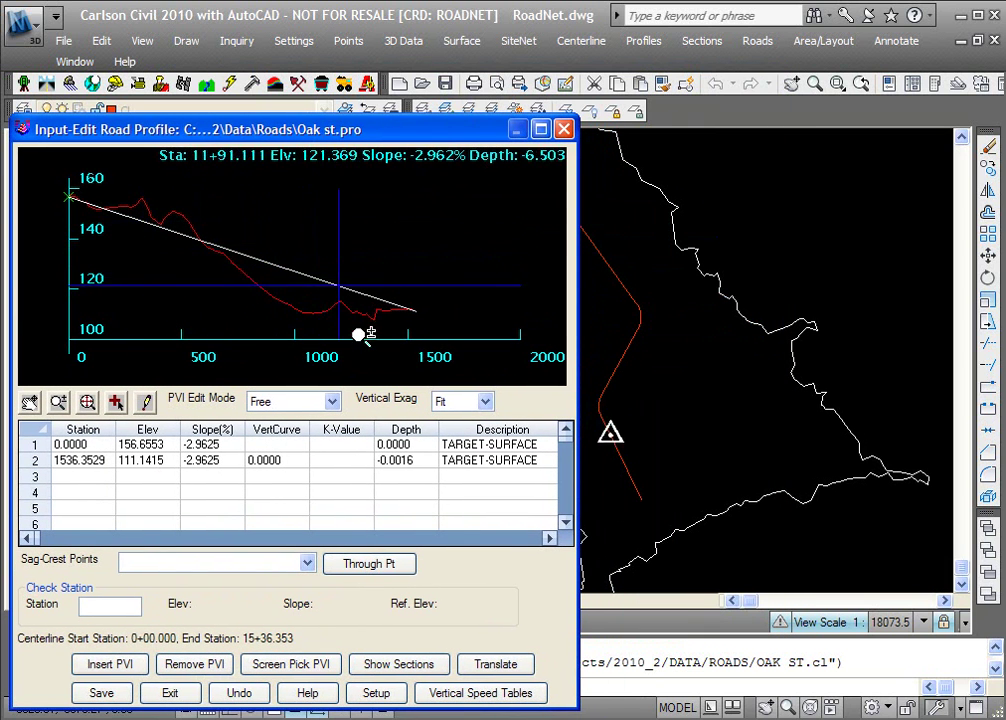
left_click_drag(404, 129, 627, 86)
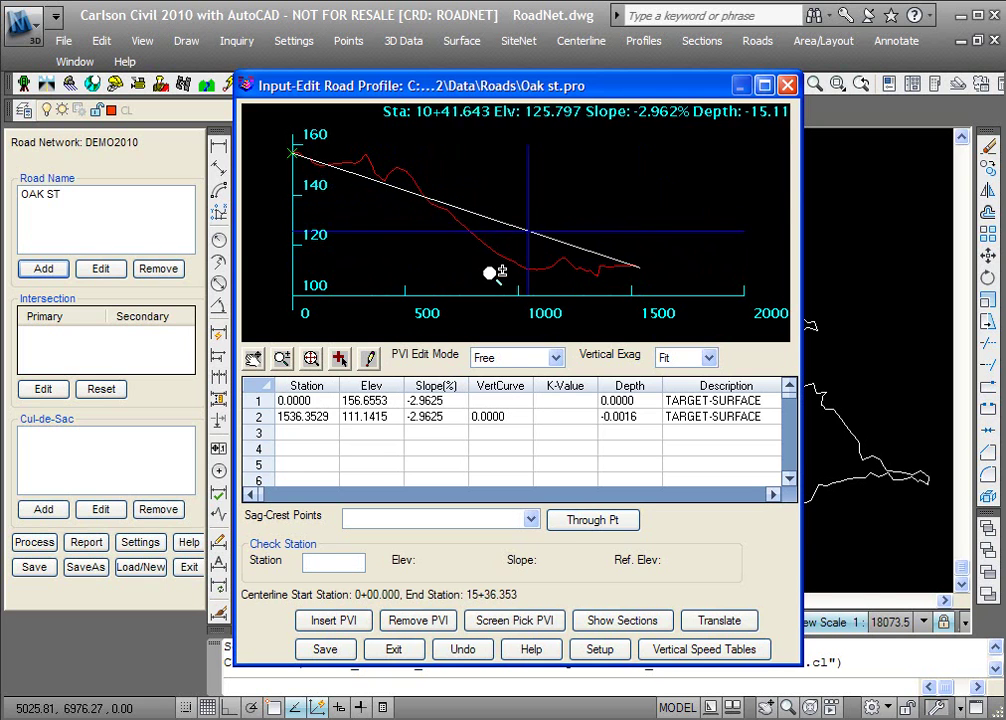
- Add PVIs at stations 536 and 971 with 130 and 140 ft vertical curves
left_click(340, 362)
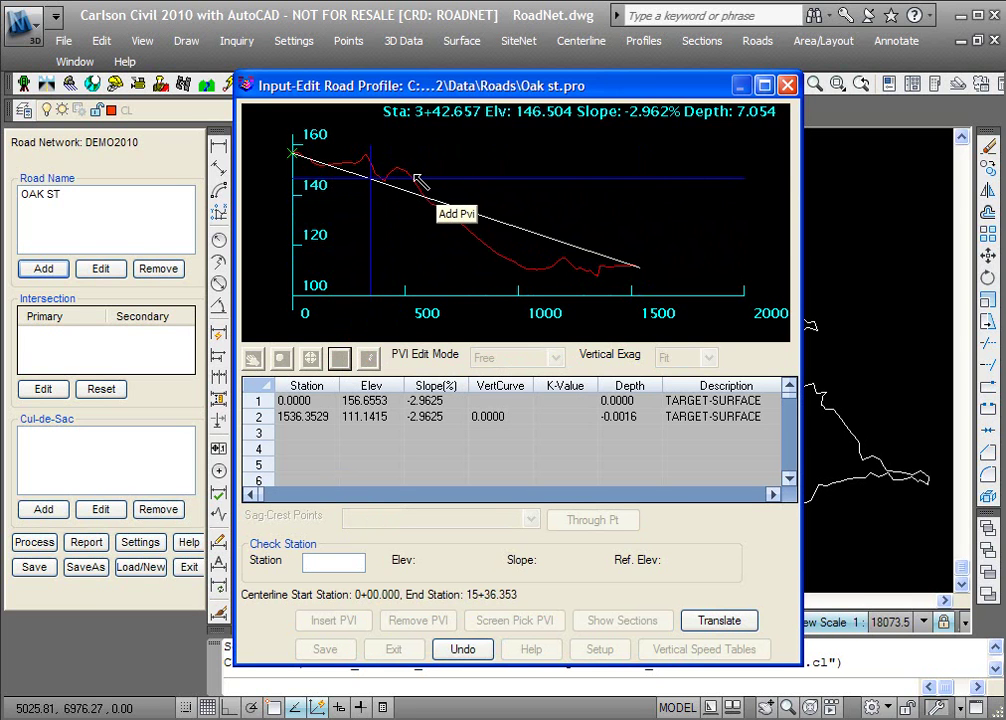
left_click(418, 180)
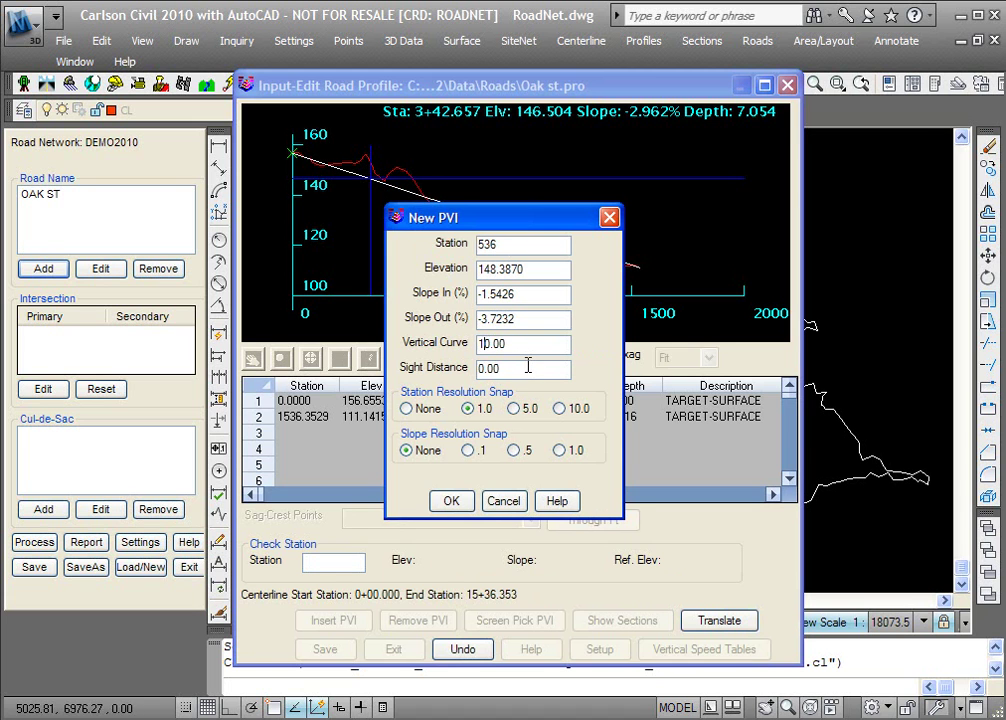
type("3")
left_click(454, 503)
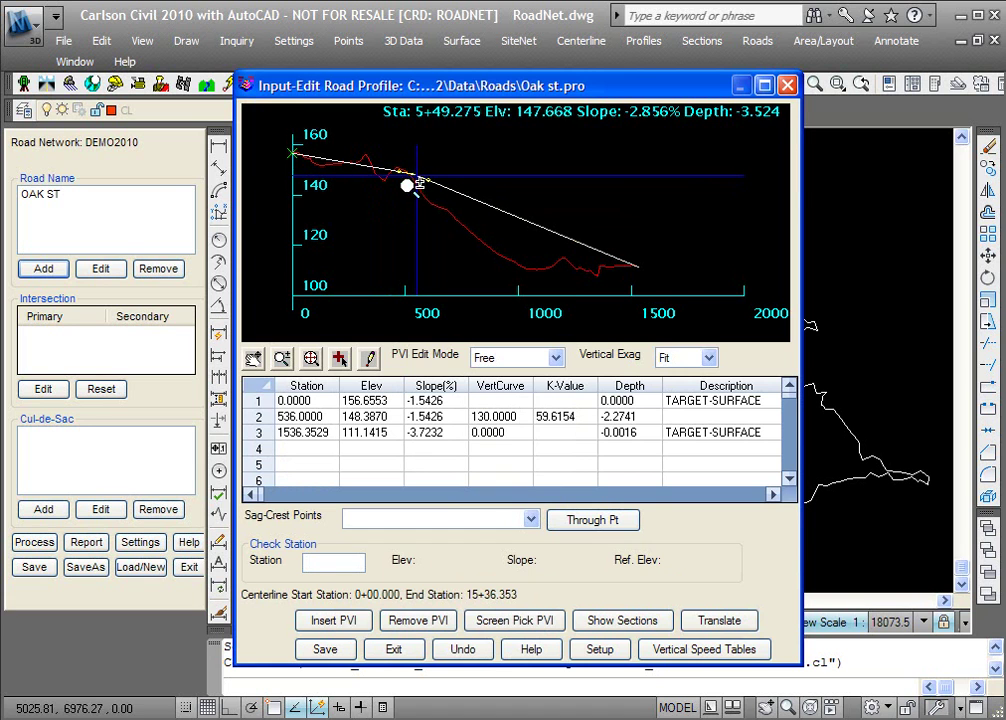
left_click(340, 360)
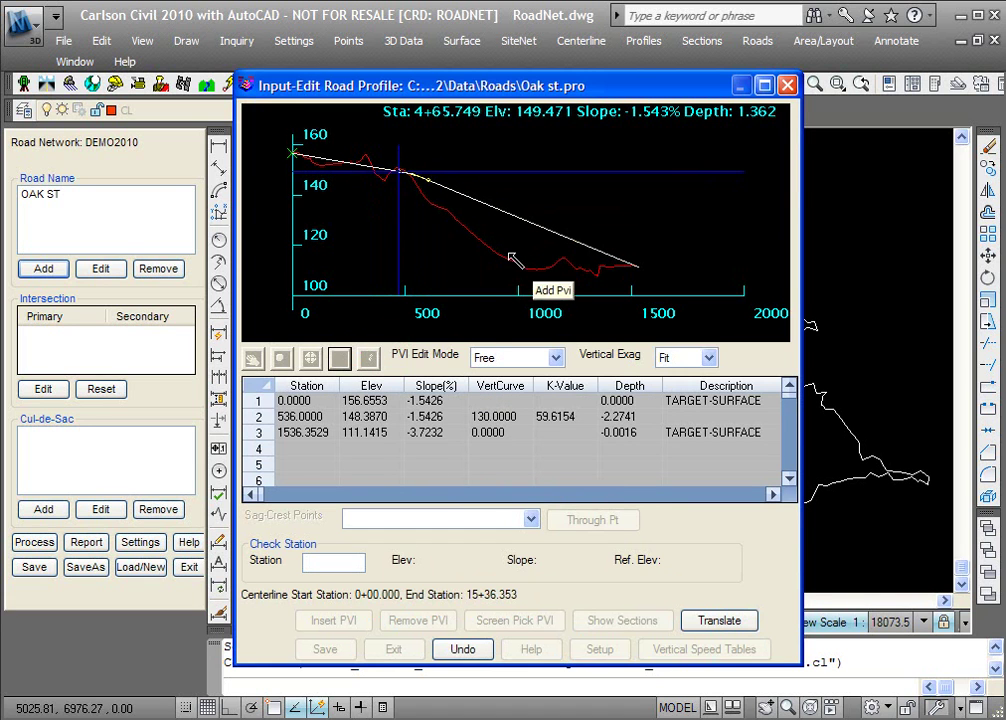
left_click(458, 263)
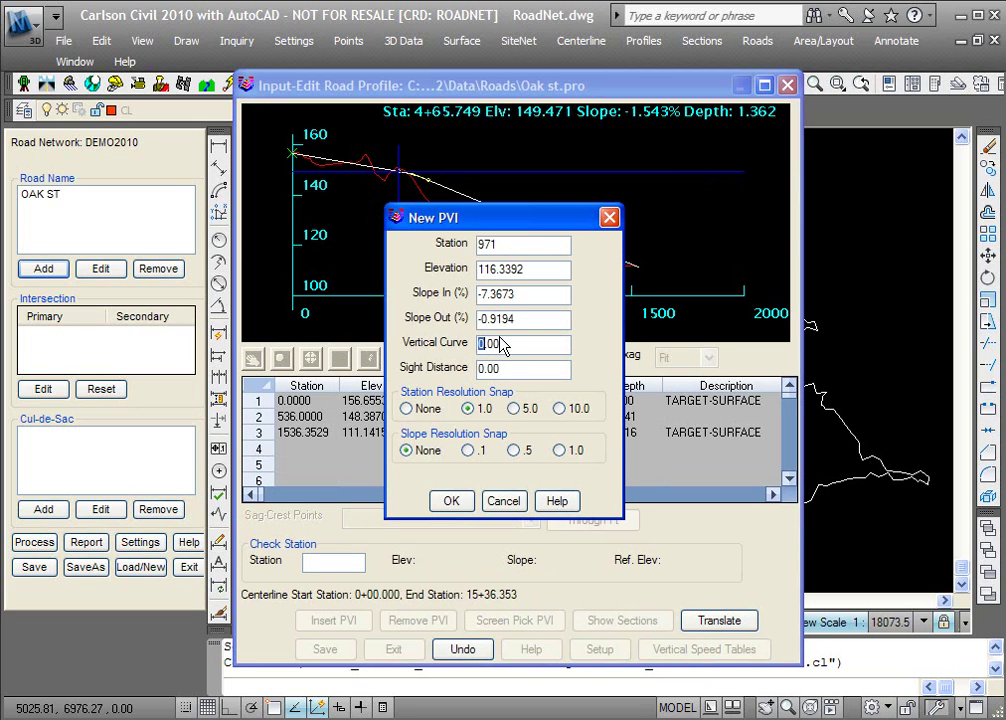
left_click(450, 500)
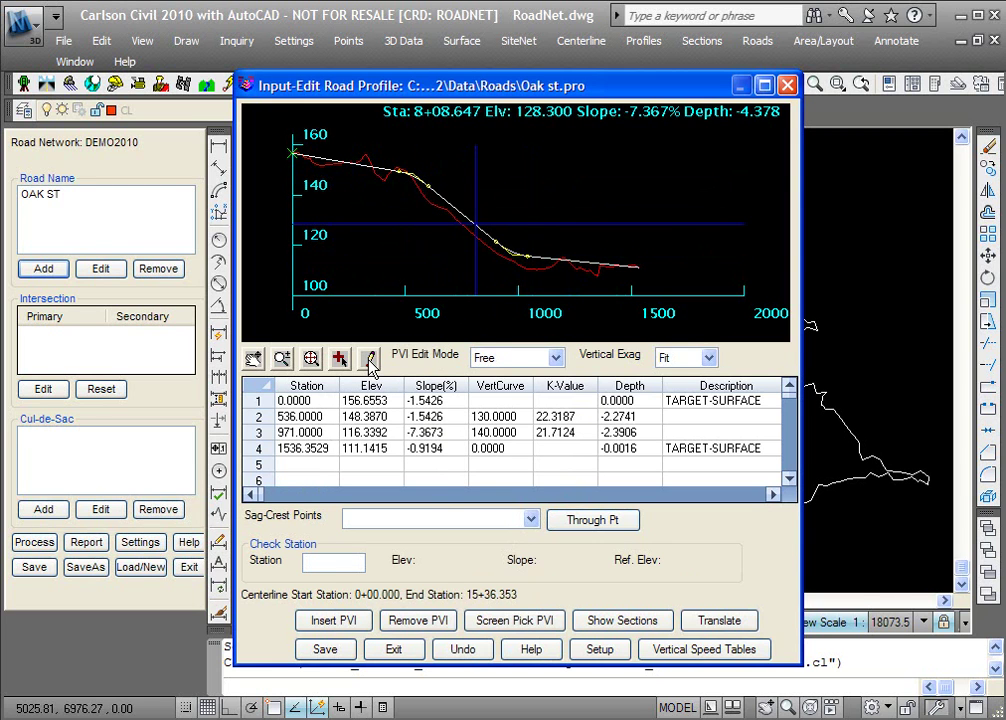
left_click(497, 365)
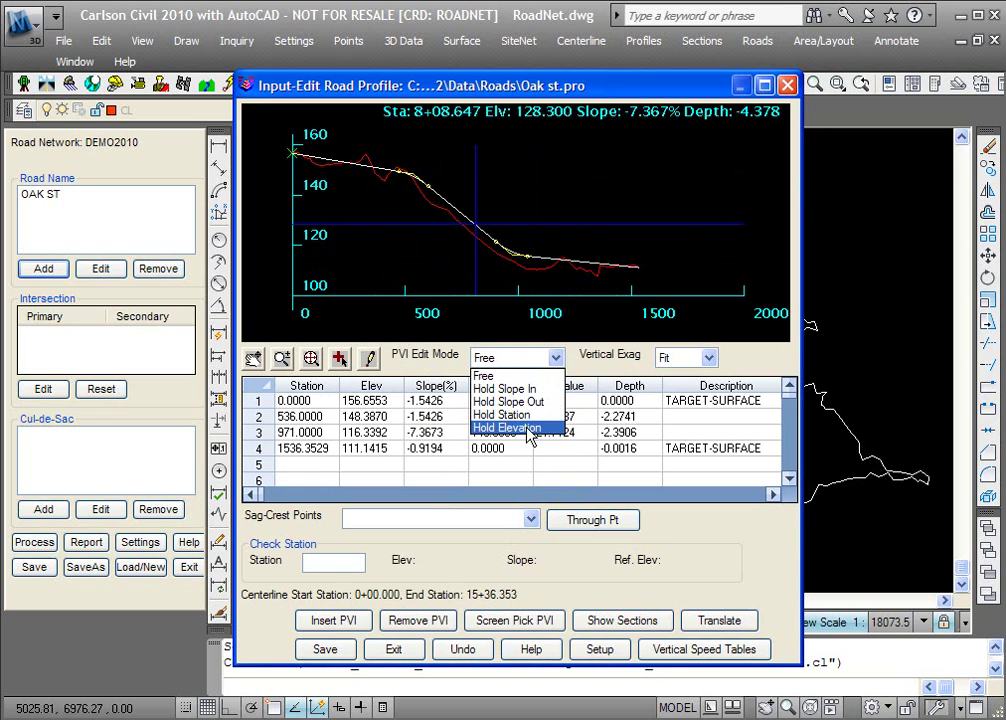
- In Free mode, drag the two new PVIs back to stations 922.95 and 474.54
left_click(440, 367)
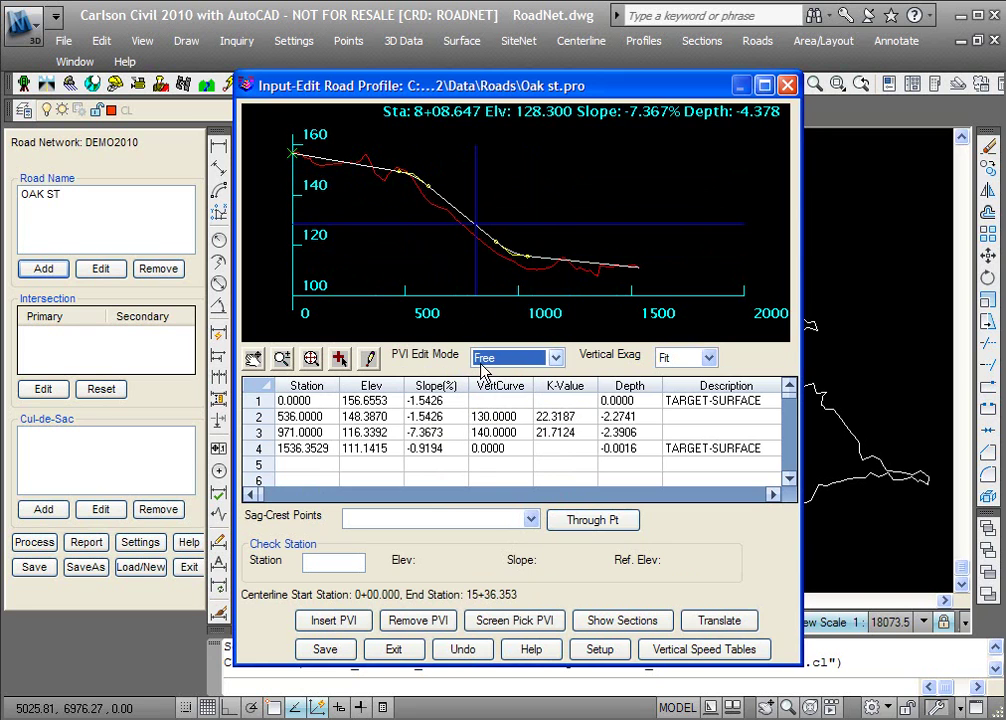
left_click(372, 359)
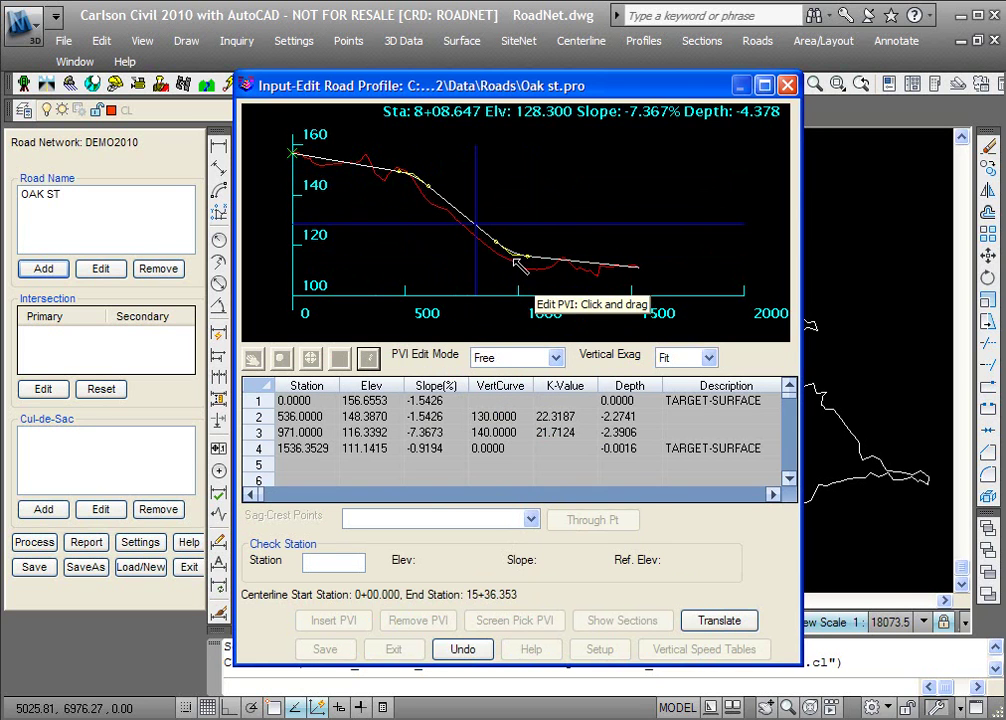
mouse_move(520, 259)
left_mouse_down()
mouse_move(534, 265)
mouse_move(490, 265)
mouse_move(524, 265)
mouse_move(497, 262)
mouse_move(505, 268)
left_mouse_up()
left_click(369, 360)
mouse_move(411, 176)
left_mouse_down()
mouse_move(393, 168)
mouse_move(404, 172)
left_mouse_up()
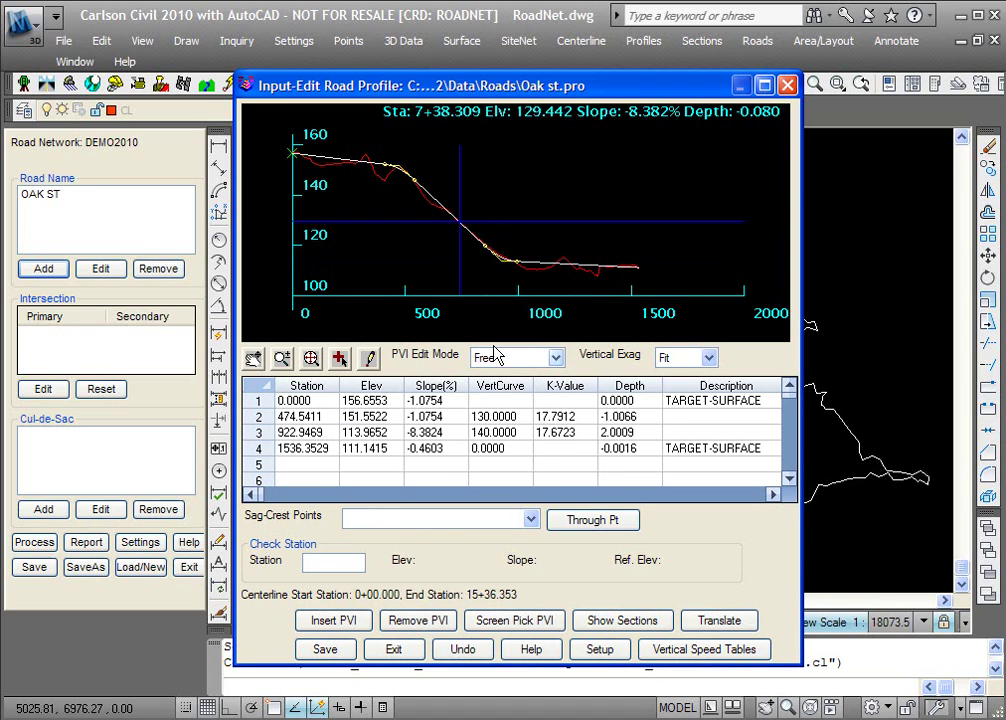
- Leave the profile editor, assign new template file 2010-12.tpl to OAK ST, and accept
left_click(393, 649)
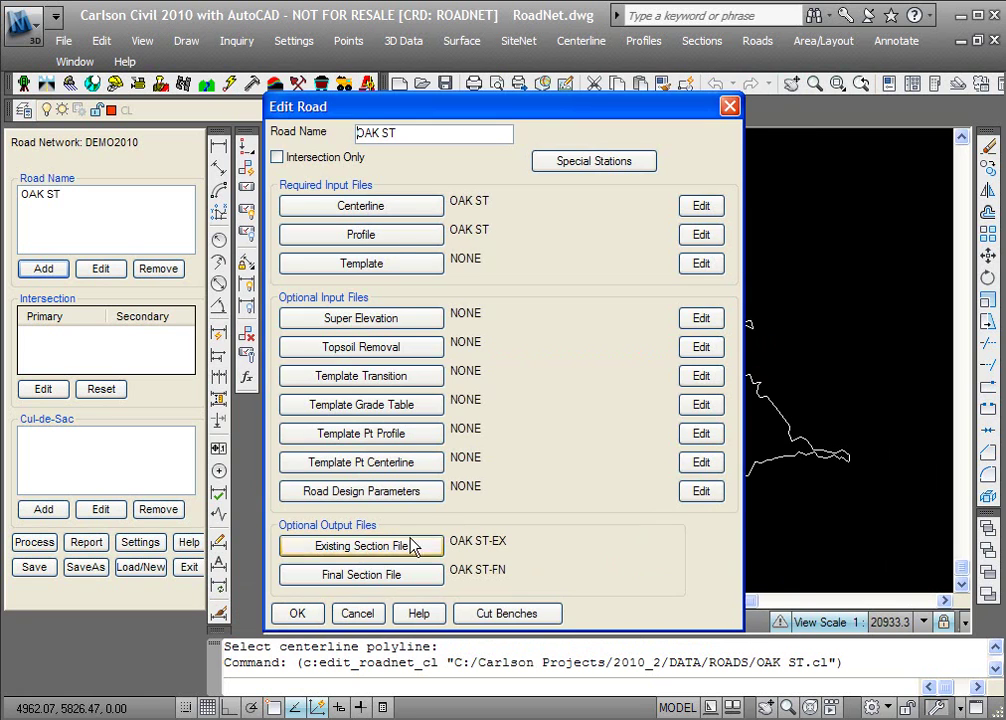
left_click(373, 266)
left_click(156, 151)
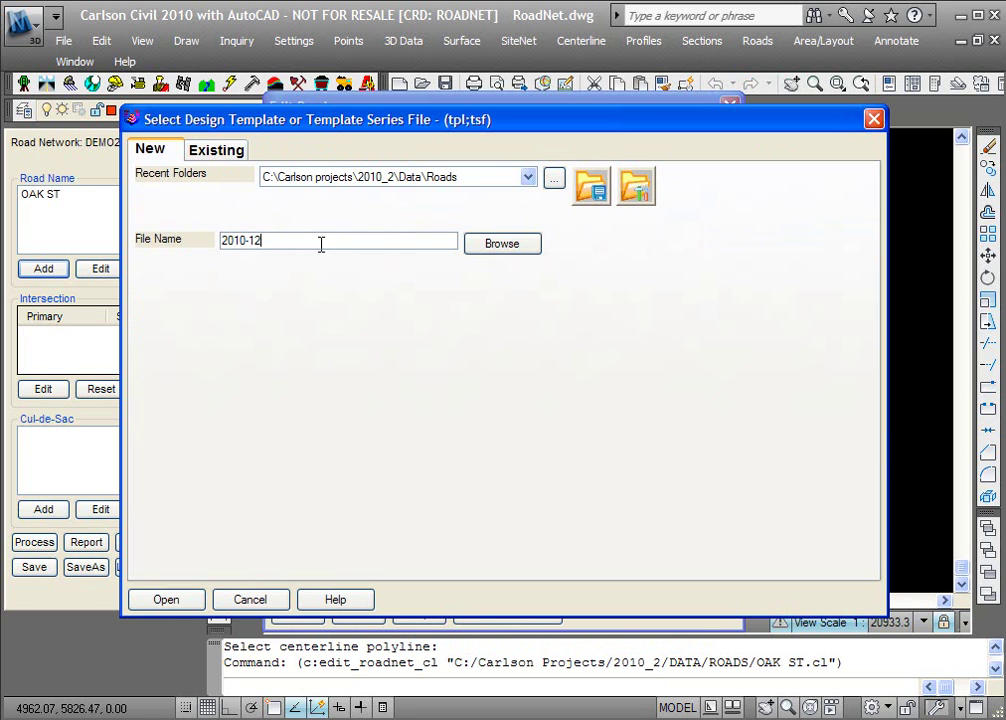
left_click(182, 606)
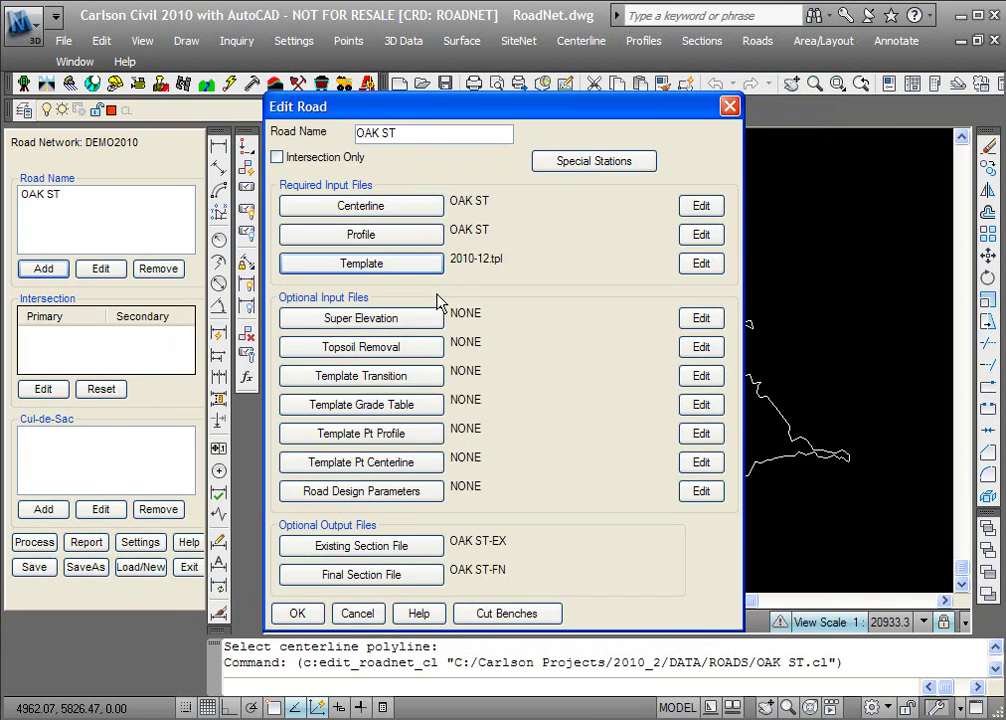
key("Return")
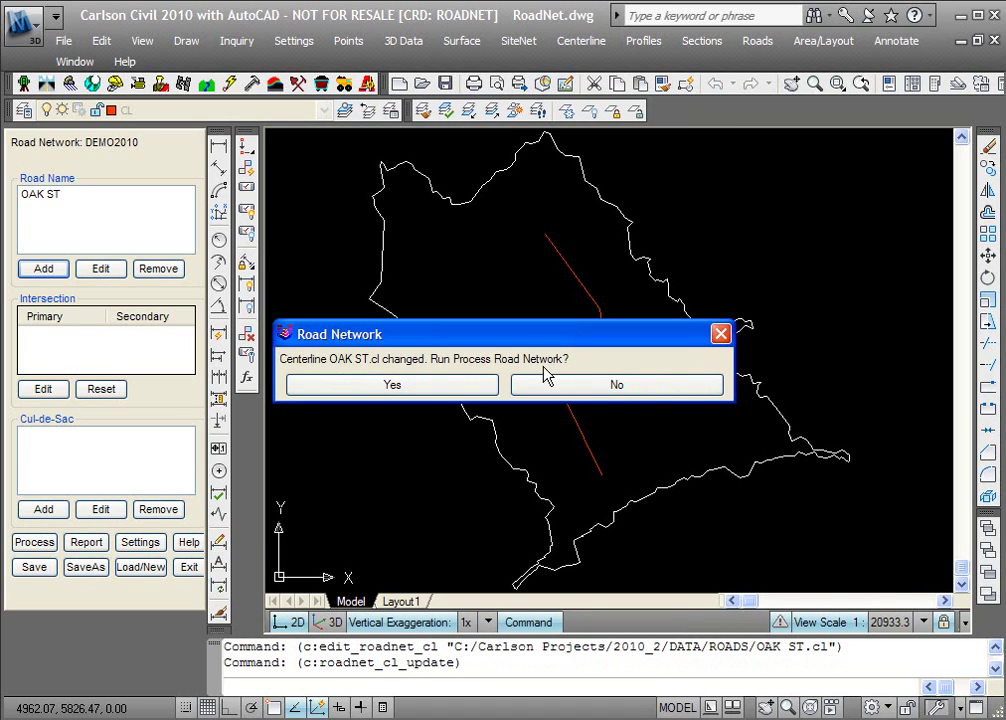
- Skip reprocessing and add a 12 ft PAVE grade at -2% to the template
left_click(565, 390)
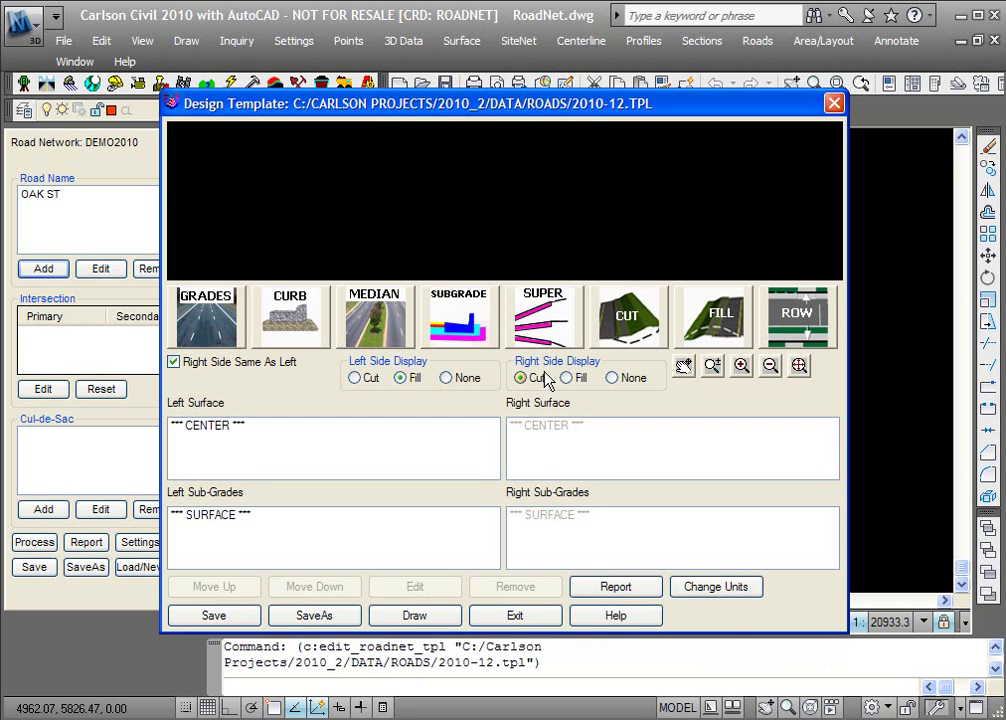
left_click(210, 332)
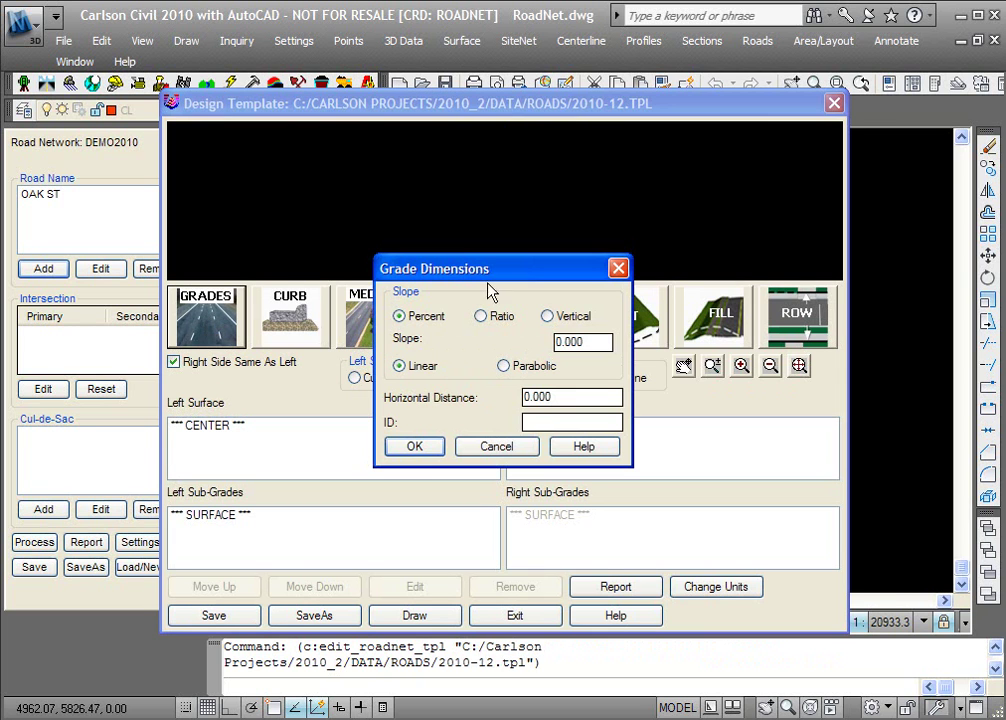
type("-2")
key("Tab")
type("12")
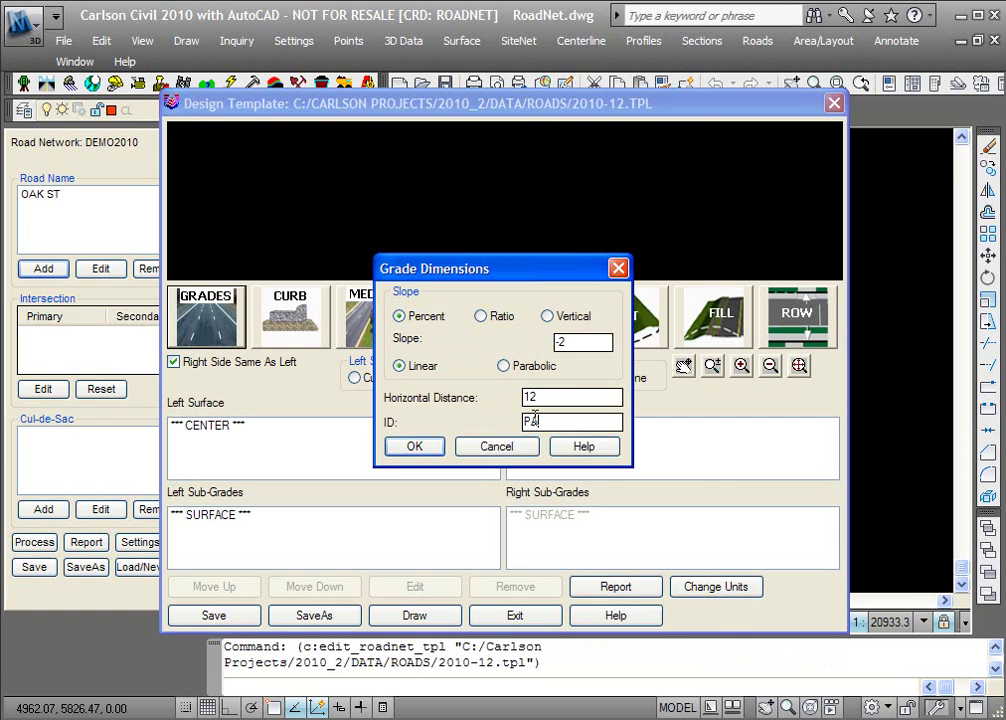
left_click(415, 446)
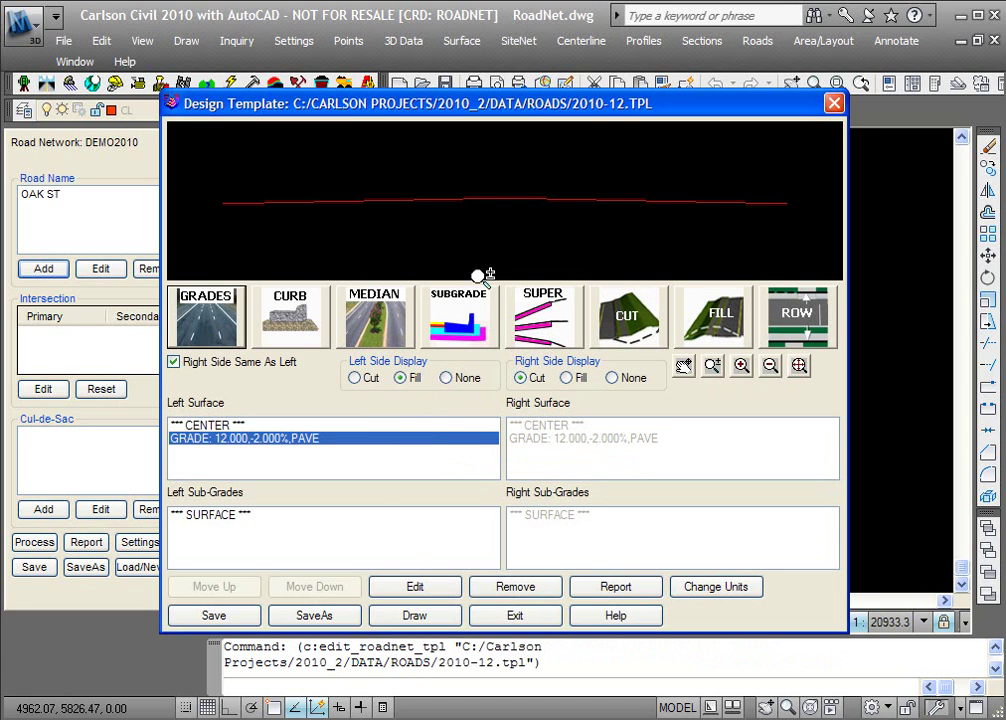
- Add a 4-inch ASPHALT sub-grade layer with distance 12
left_click(445, 318)
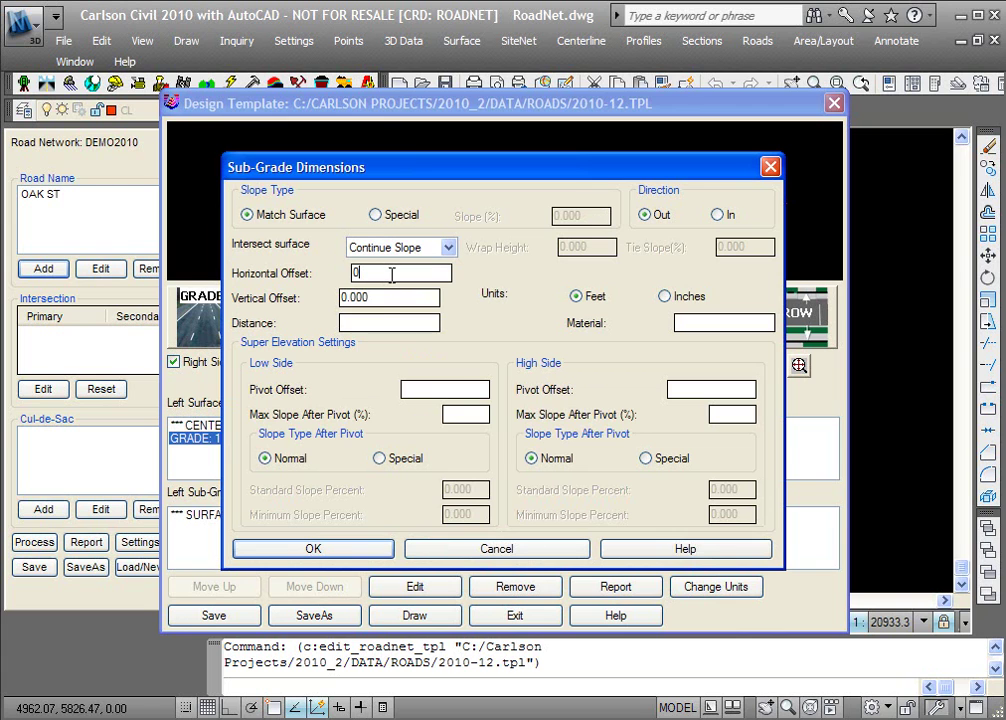
left_click_drag(383, 297, 320, 305)
type("4")
left_click(665, 297)
type("12")
left_click(367, 549)
- Add a 16-inch GRAVEL sub-grade layer with distance 12
left_click(458, 322)
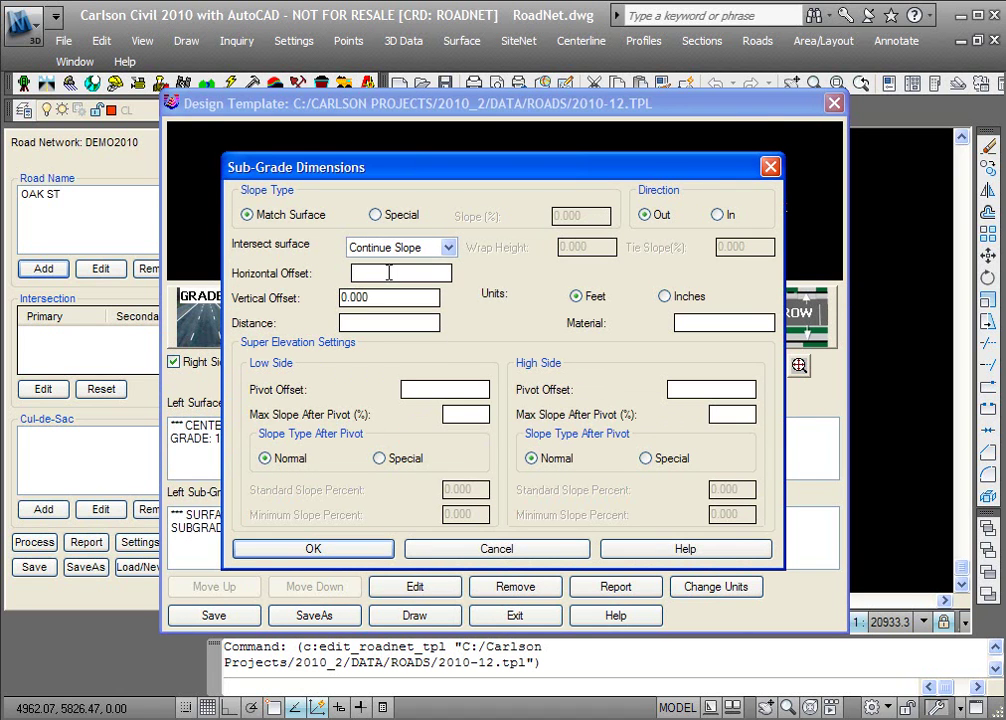
left_click_drag(380, 300, 333, 305)
type("16")
left_click(677, 305)
type("12")
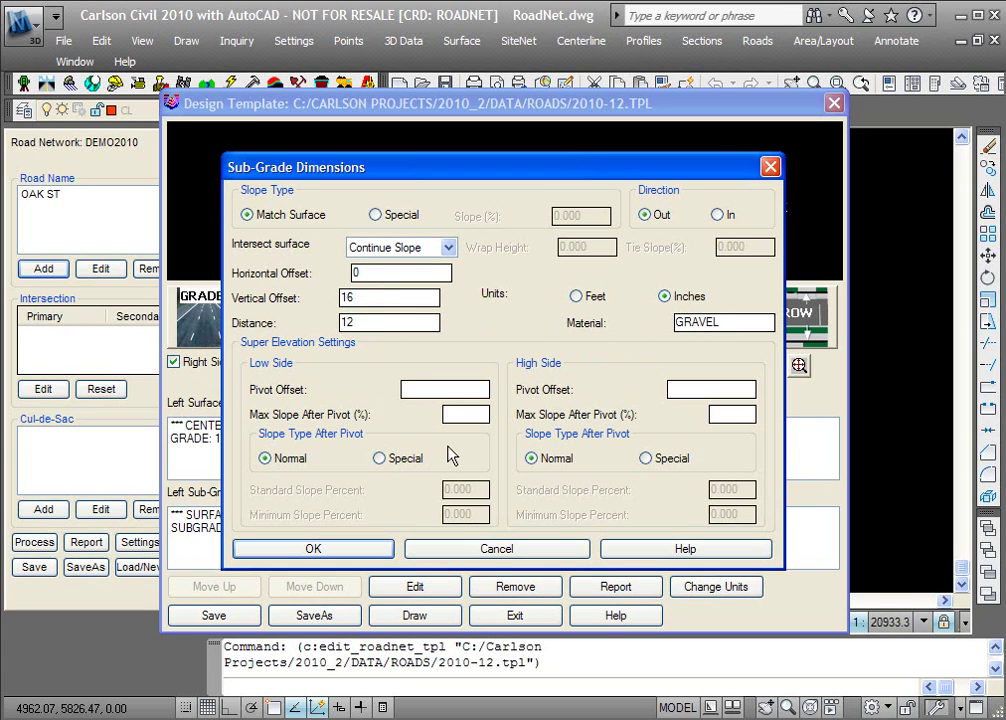
left_click(367, 545)
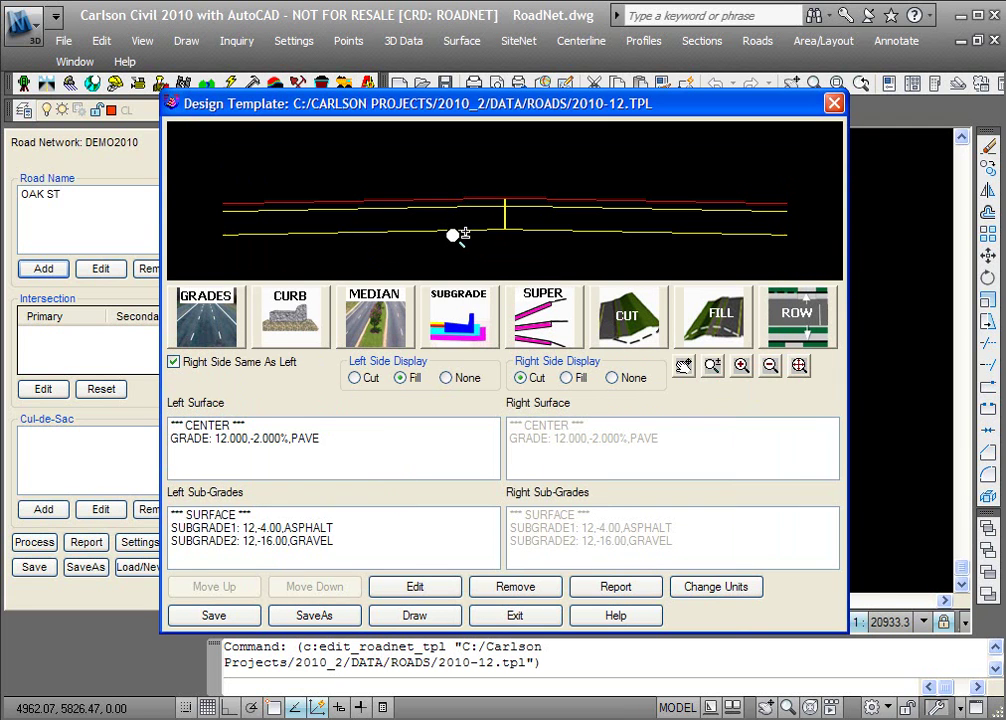
- Add a type 1 curb and a 3 ft, 1% GRASS grade, ordering the curb first
left_click(322, 328)
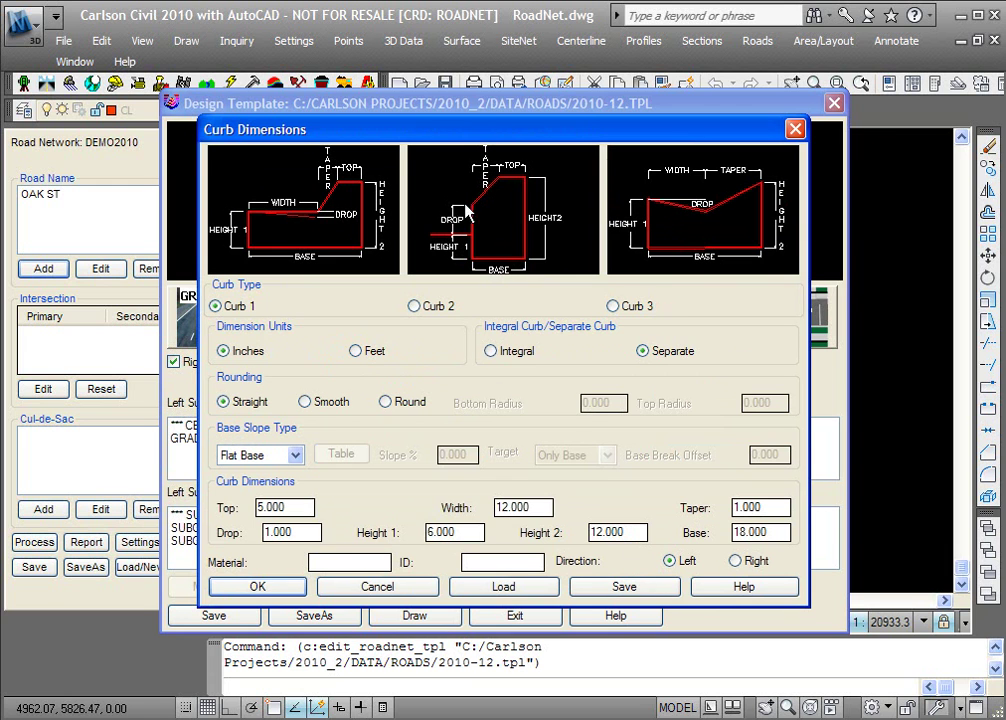
left_click(262, 587)
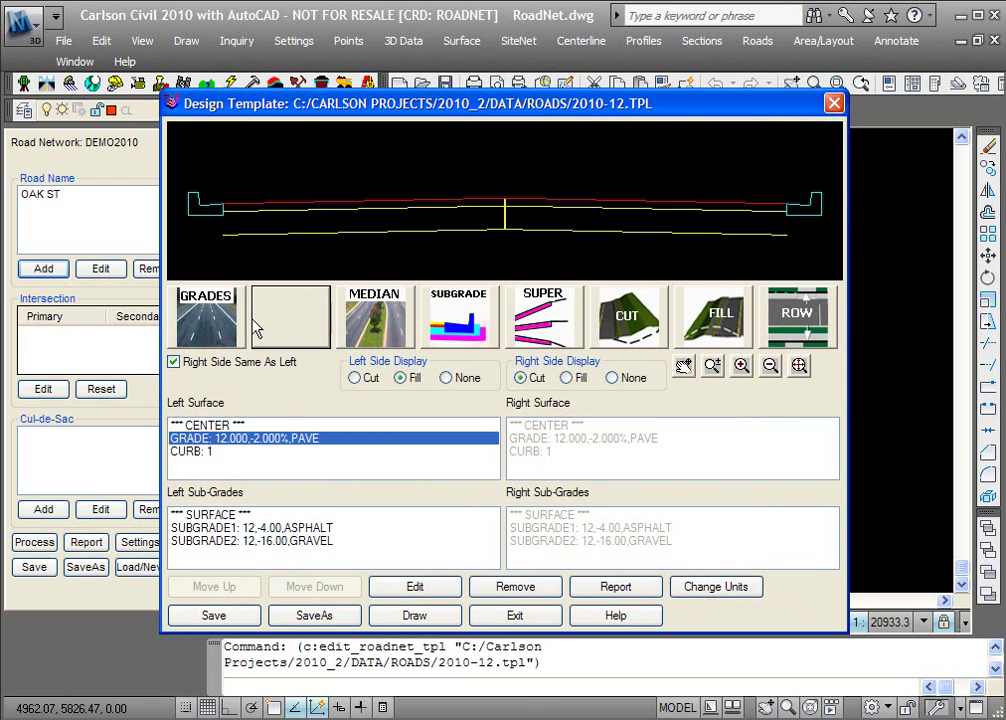
left_click(220, 328)
left_click_drag(579, 341, 507, 348)
type("1")
left_click_drag(564, 396, 502, 390)
type("3")
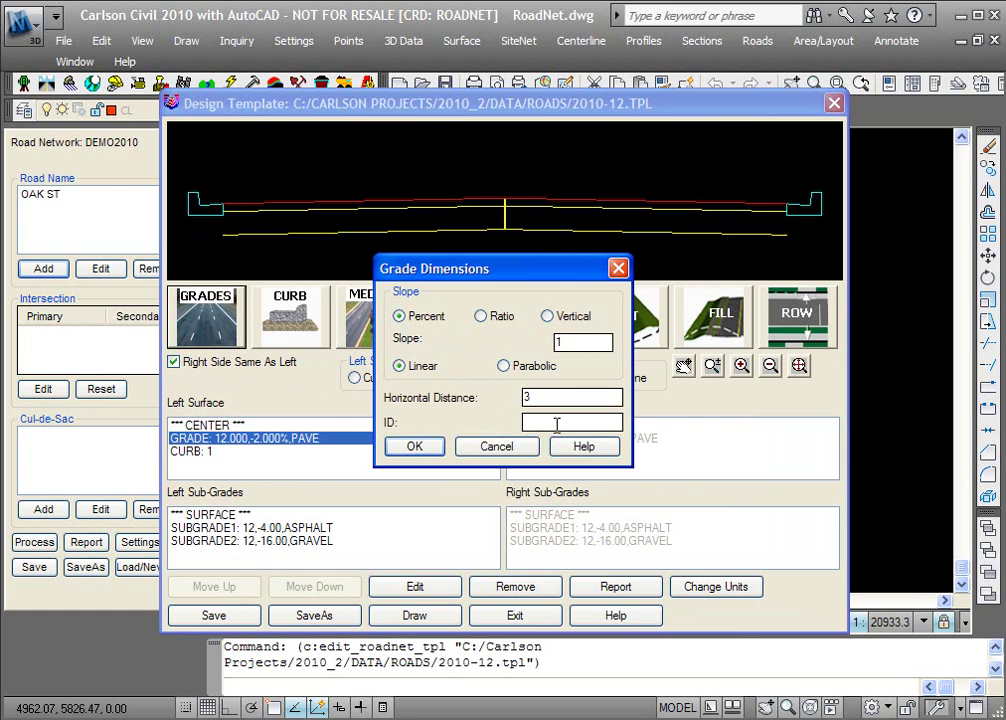
left_click(416, 447)
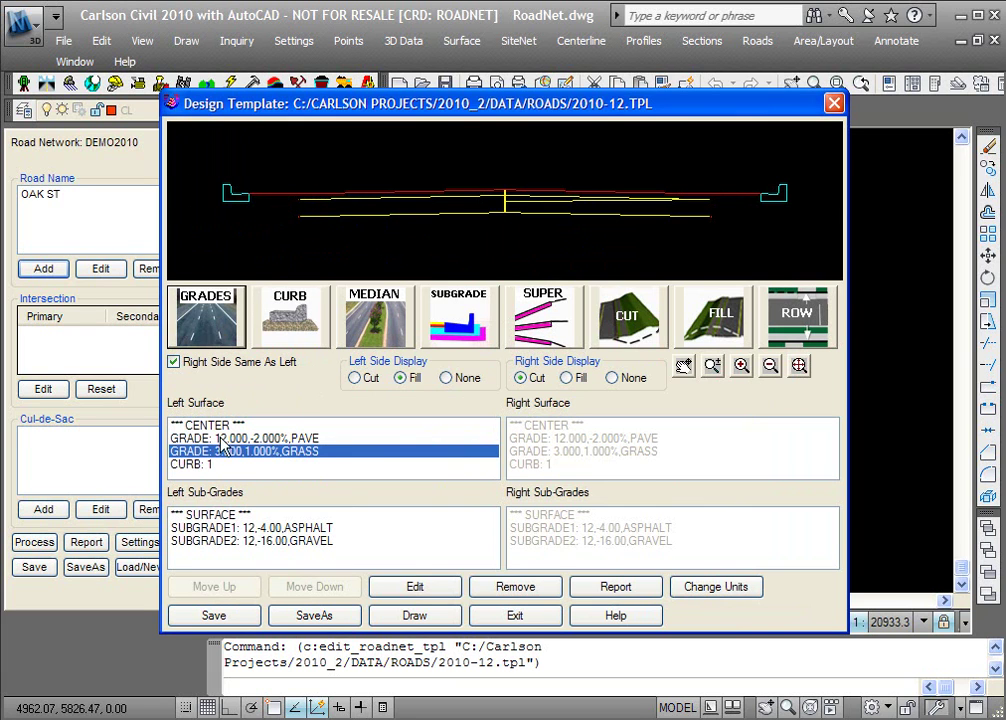
left_click(200, 464)
left_click(204, 587)
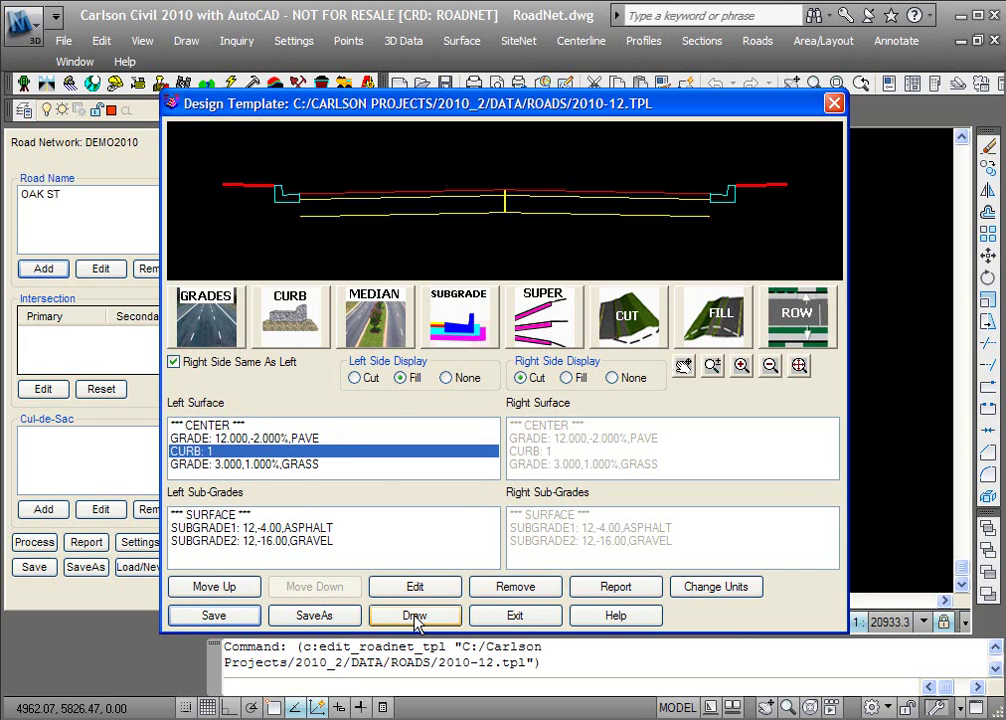
- Set 3:1 cut and fill slopes and save the 2010-12 template
left_click(631, 321)
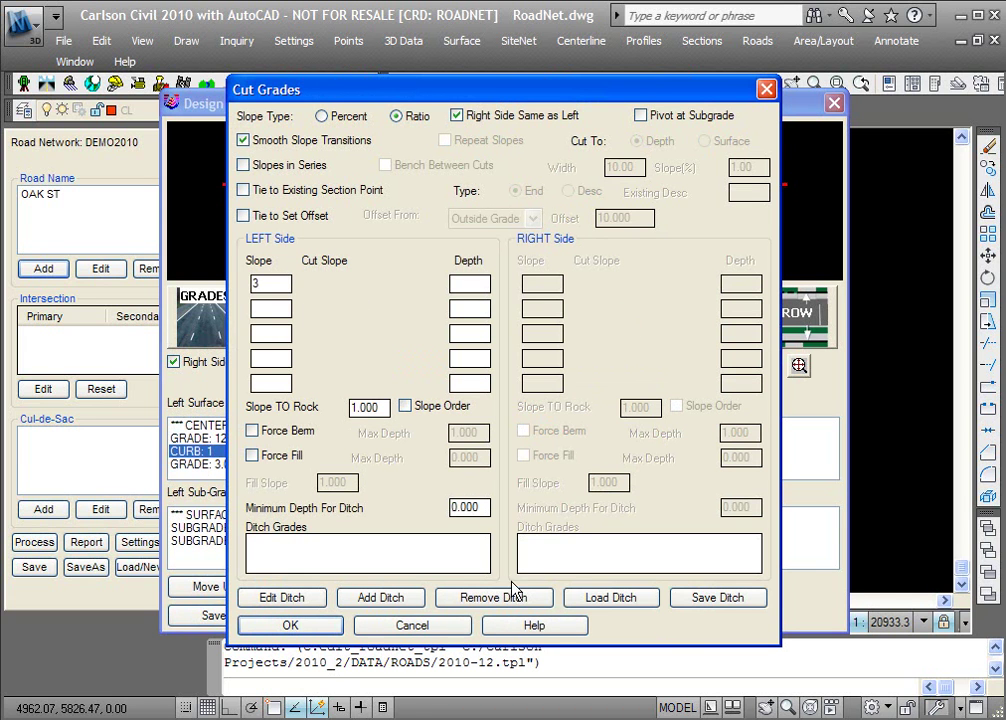
left_click(290, 625)
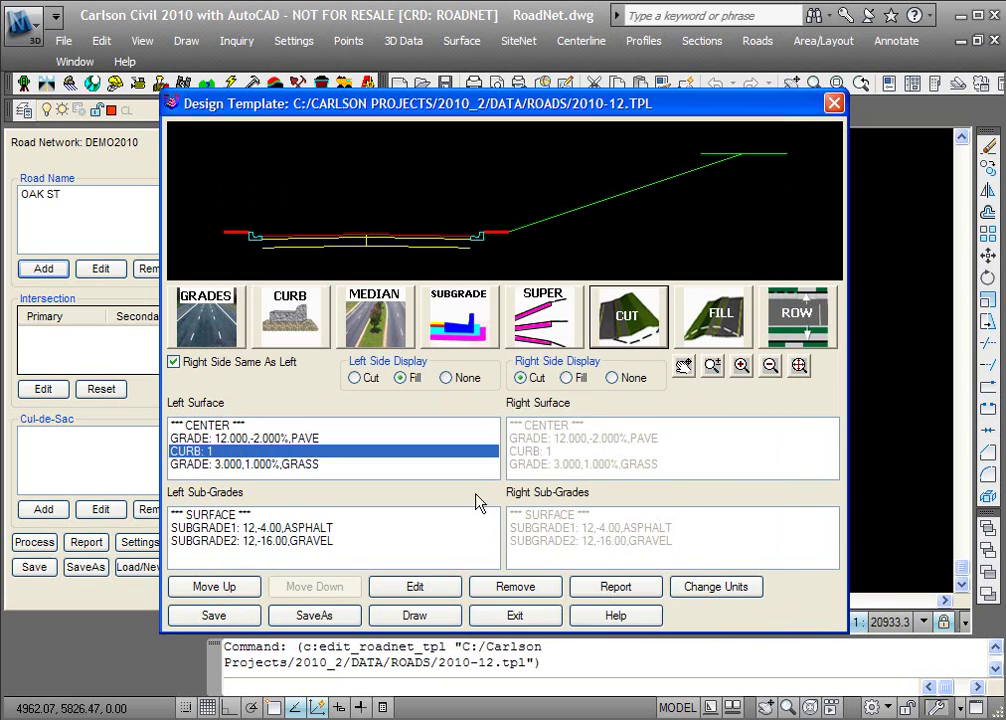
left_click(716, 318)
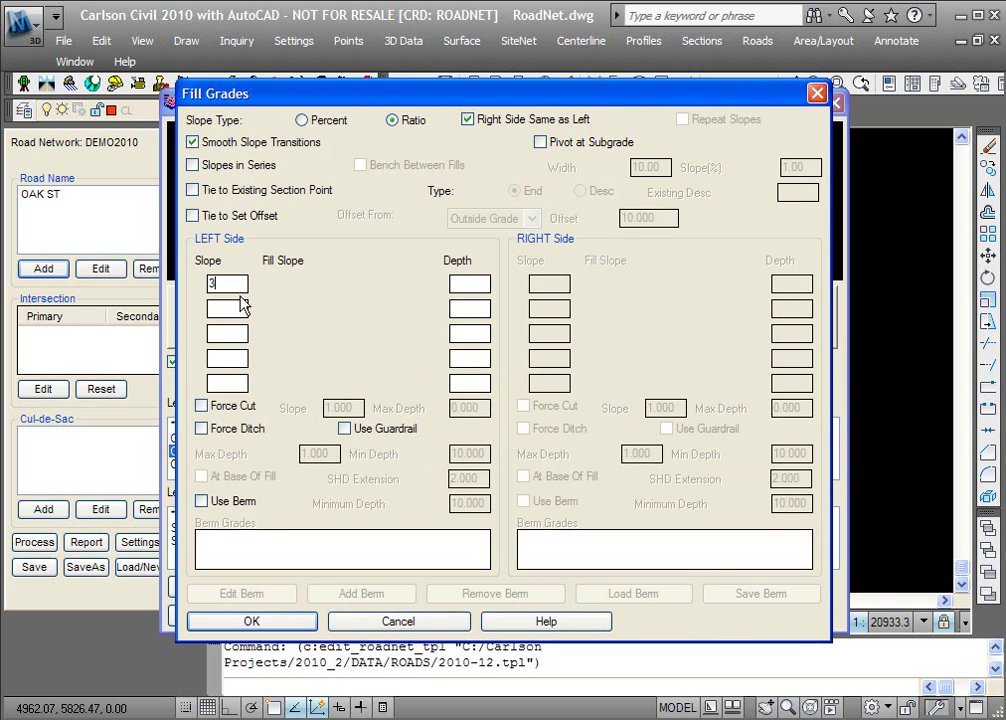
left_click(292, 620)
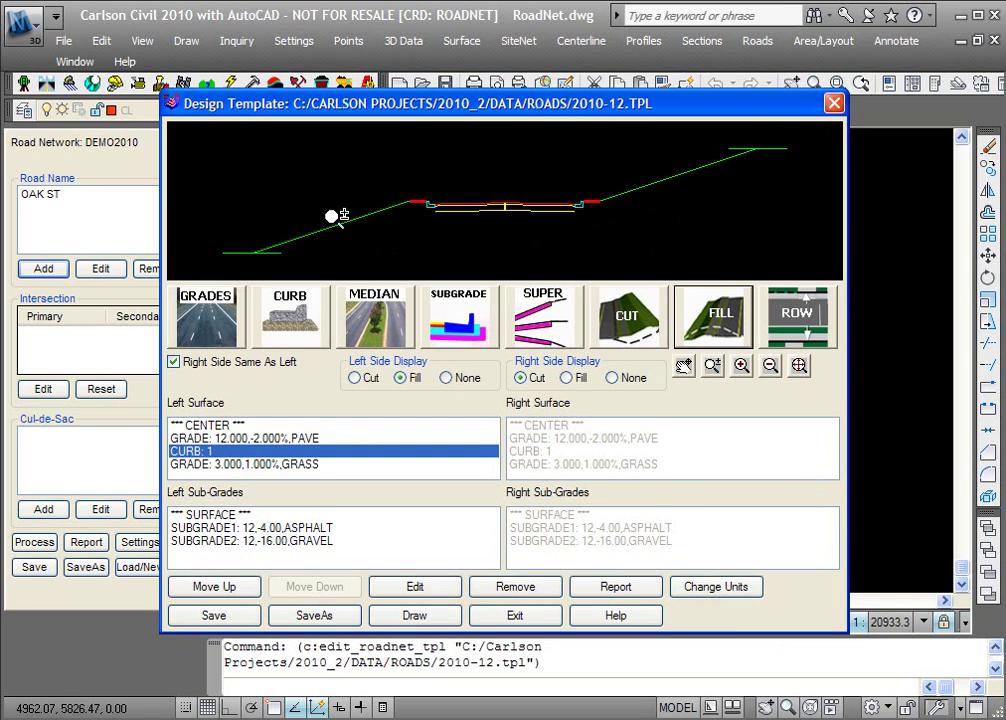
left_click(225, 613)
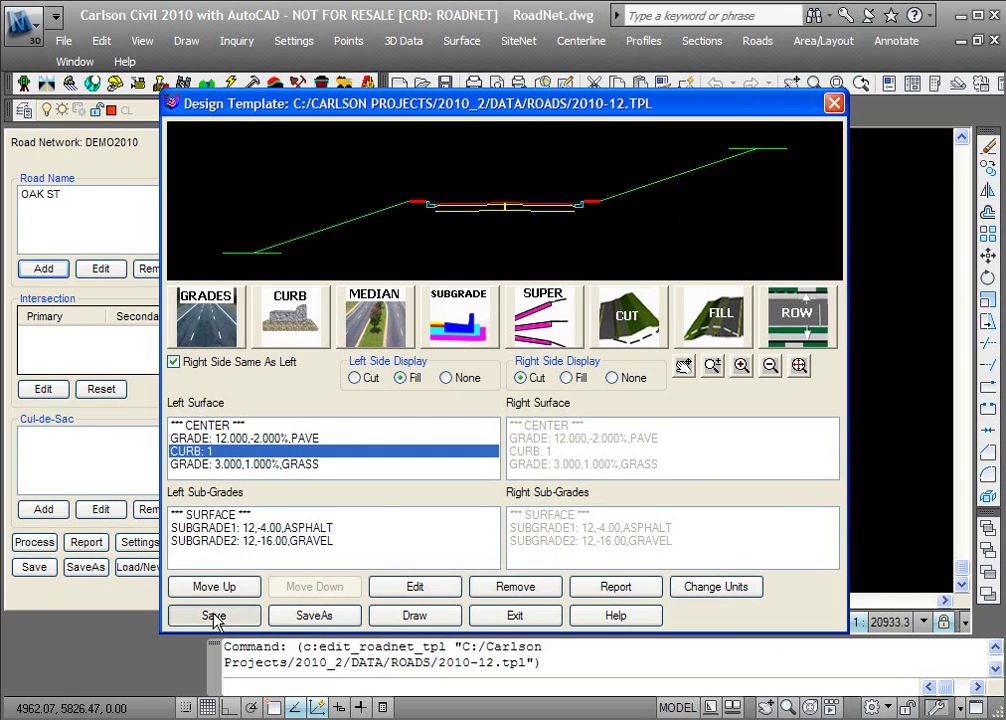
- Accept the road's inputs and process the DEMO2010 network with the new template
left_click(510, 616)
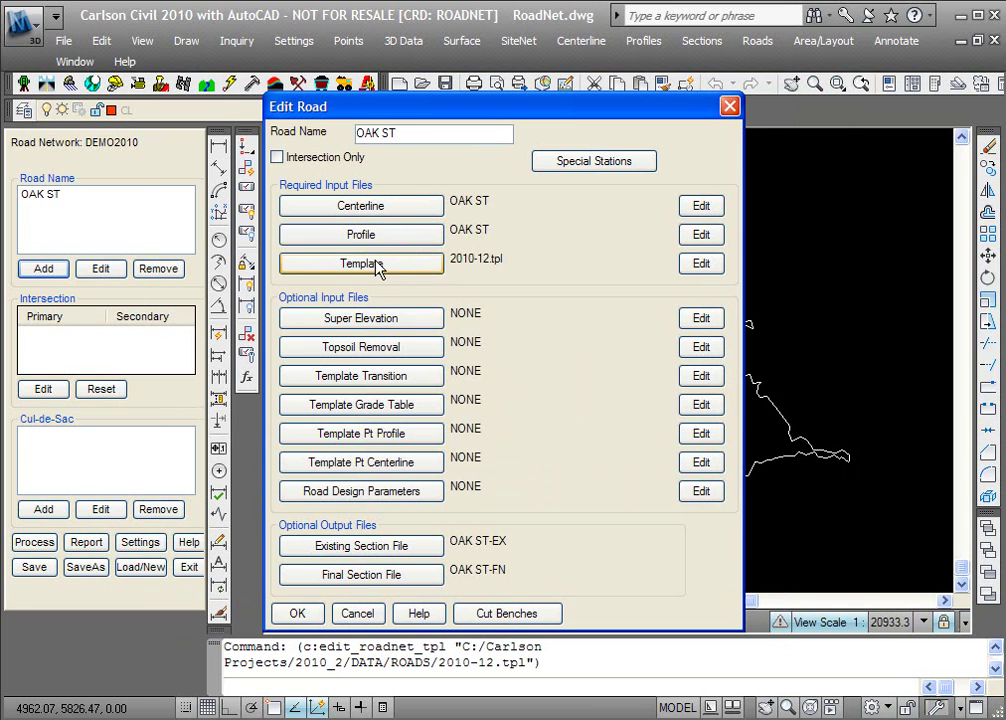
left_click(297, 613)
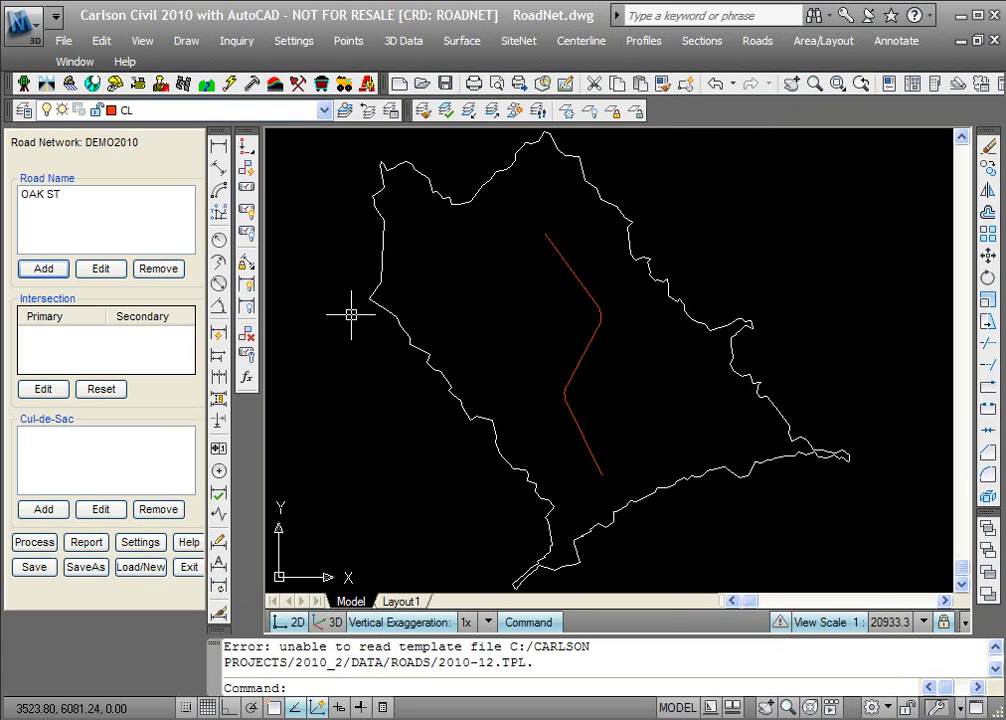
left_click(50, 542)
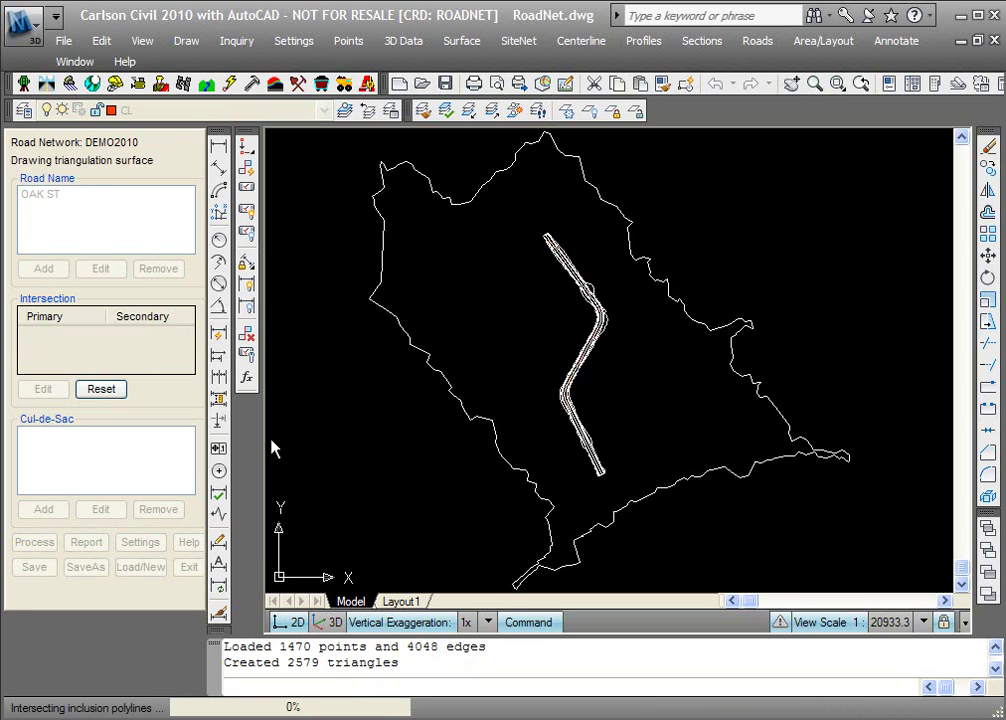
left_click(600, 360)
scroll(600, 358, "up", 2)
scroll(590, 335, "up", 3)
scroll(580, 320, "up", 2)
scroll(571, 310, "up", 2)
scroll(560, 315, "down", 9)
scroll(560, 320, "up", 1)
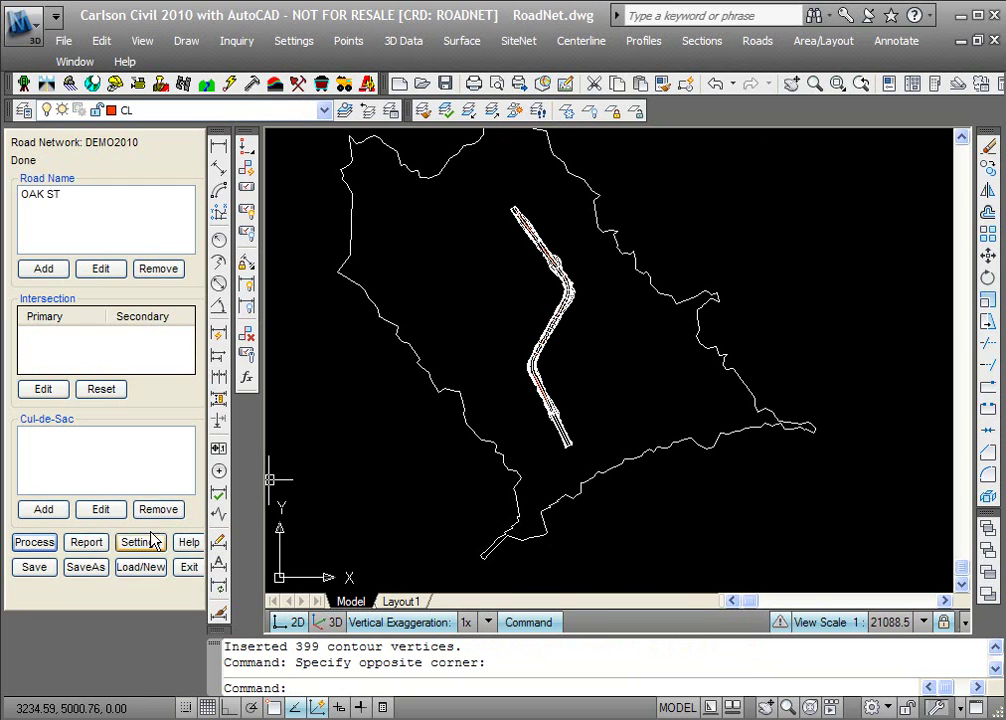
- Review the cut/fill volume report: 1958 C.Y. cut, 1587.6 C.Y. fill
left_click(92, 542)
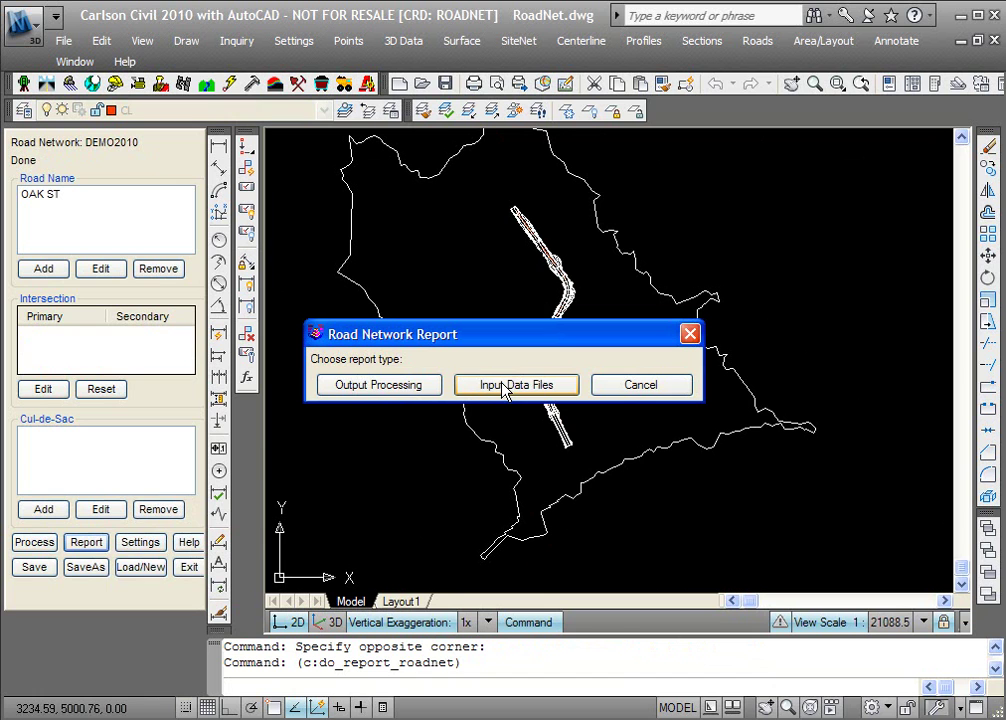
left_click(378, 385)
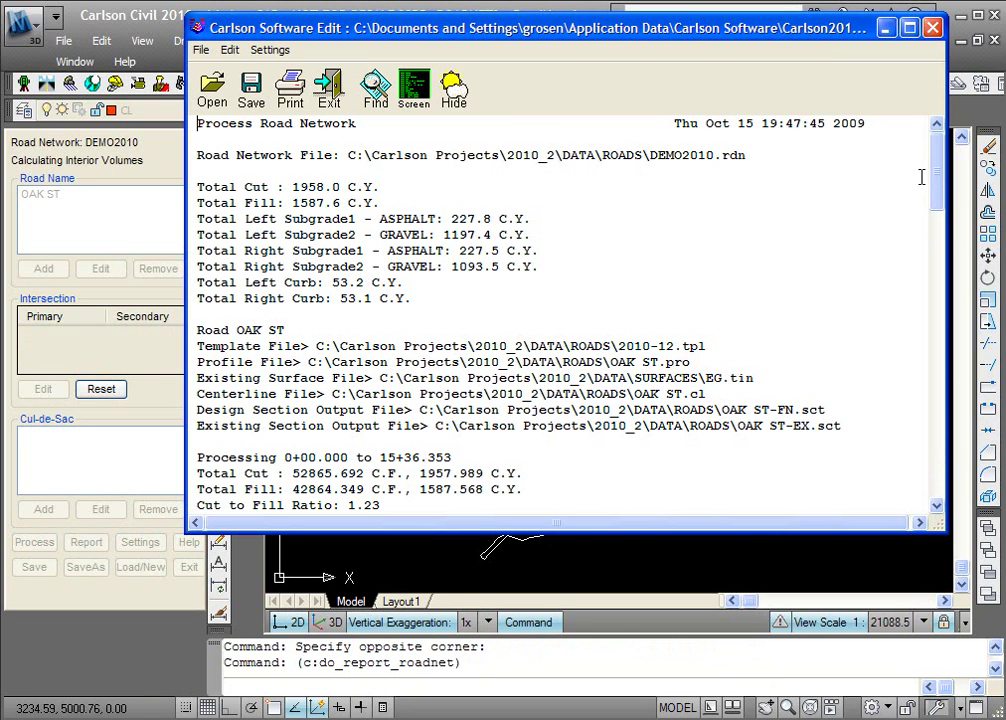
mouse_move(936, 170)
left_mouse_down()
mouse_move(941, 290)
mouse_move(940, 140)
left_mouse_up()
left_click(329, 88)
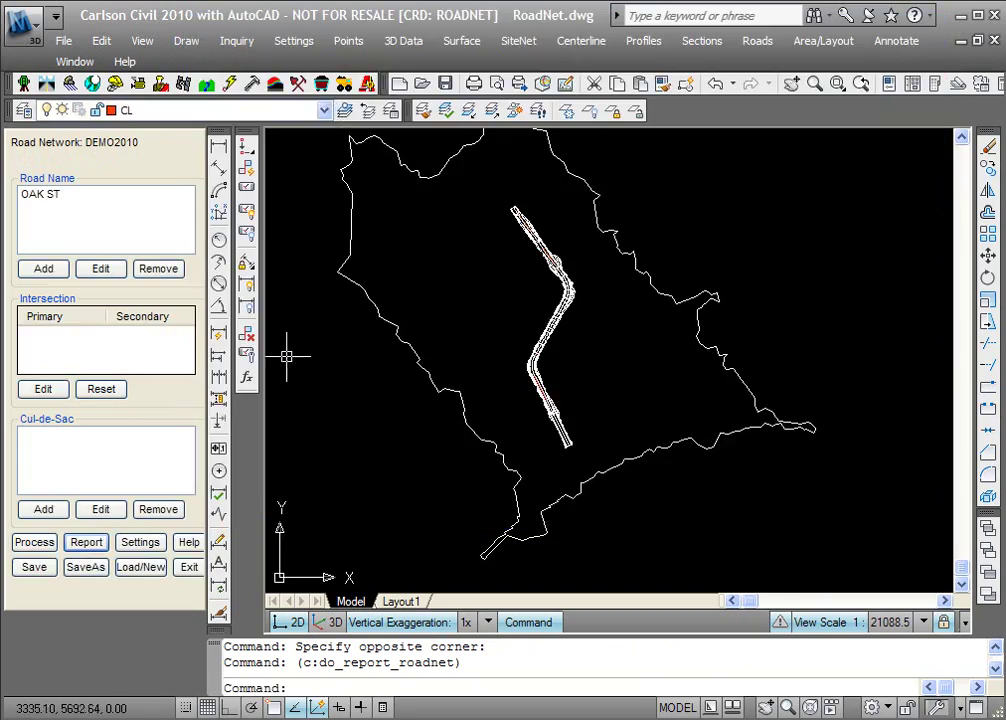
- Display the Input Data Files report for OAK ST
left_click(88, 541)
left_click(511, 386)
left_click(518, 388)
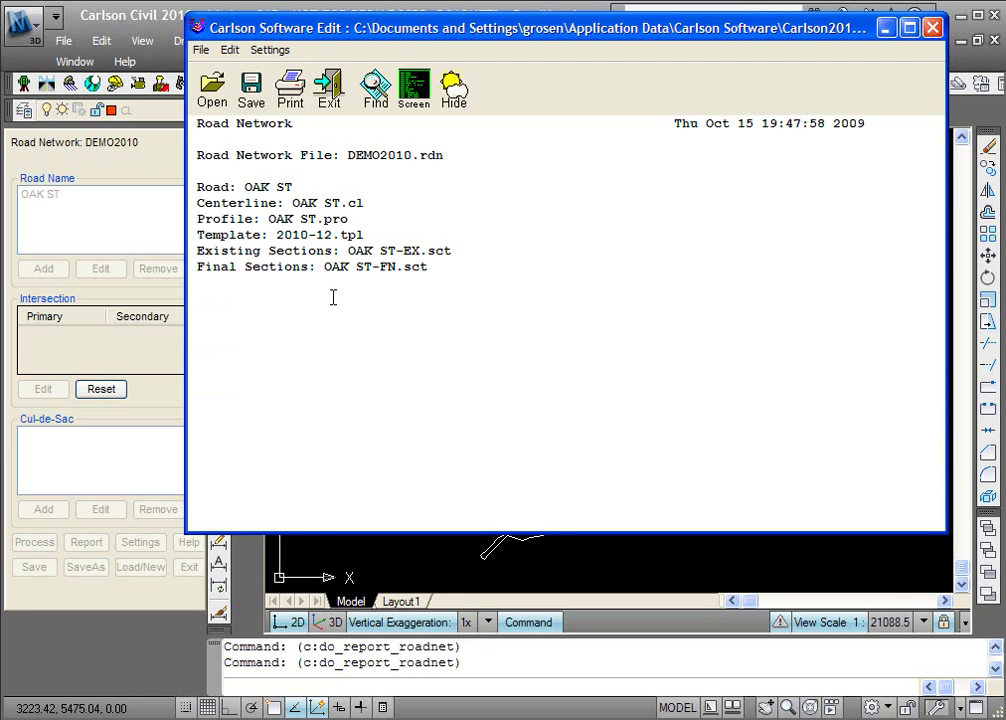
- Edit OAK ST's profile, dragging the third PVI to station 1002.08 (-6.23% grade)
left_click(331, 102)
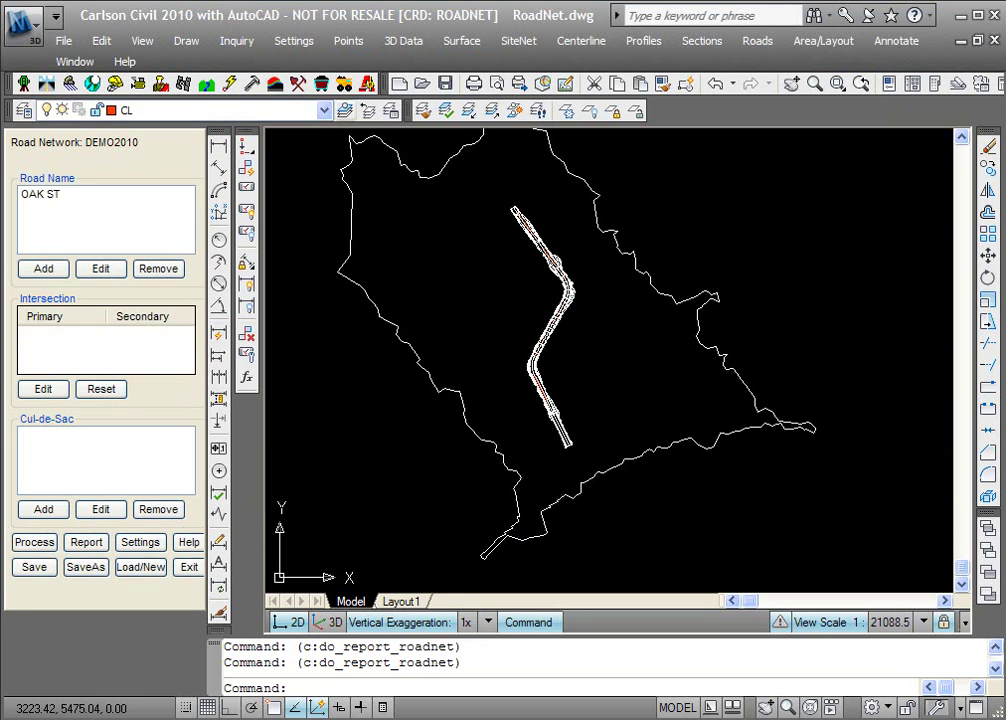
scroll(557, 322, "up", 2)
scroll(600, 335, "up", 2)
middle_click_drag(600, 335, 615, 380)
scroll(615, 380, "down", 3)
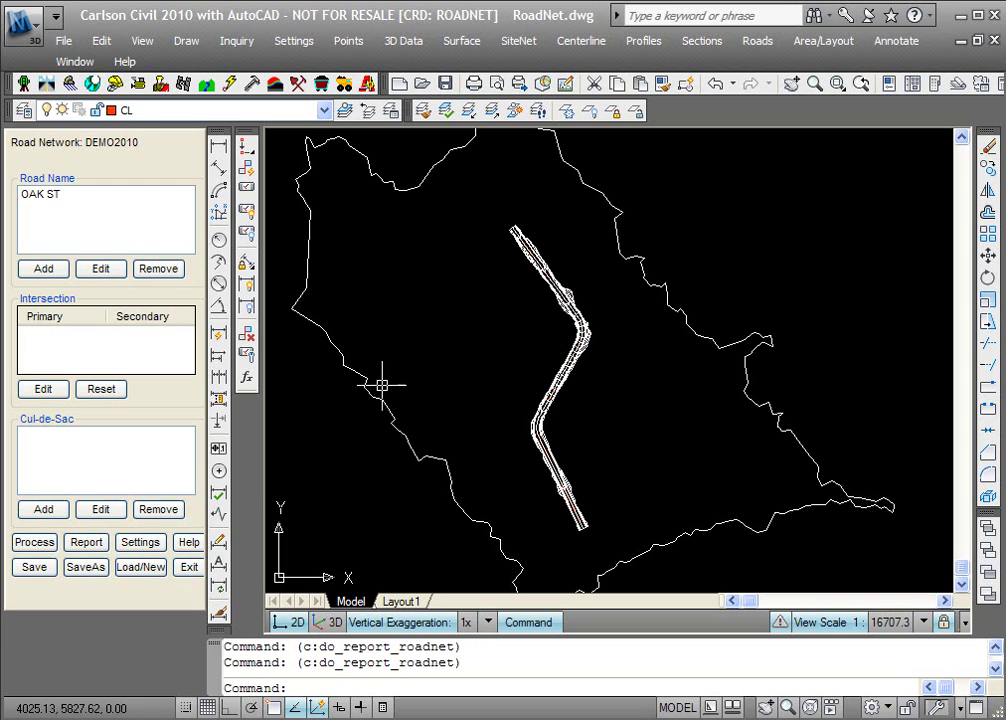
left_click(40, 195)
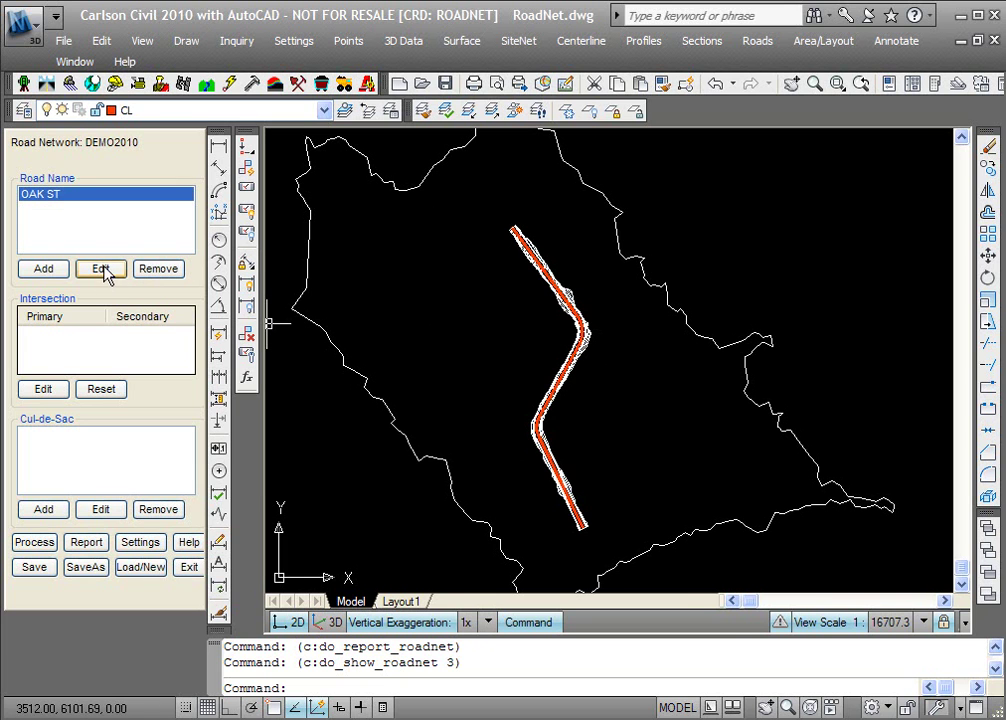
left_click(104, 268)
left_click(701, 234)
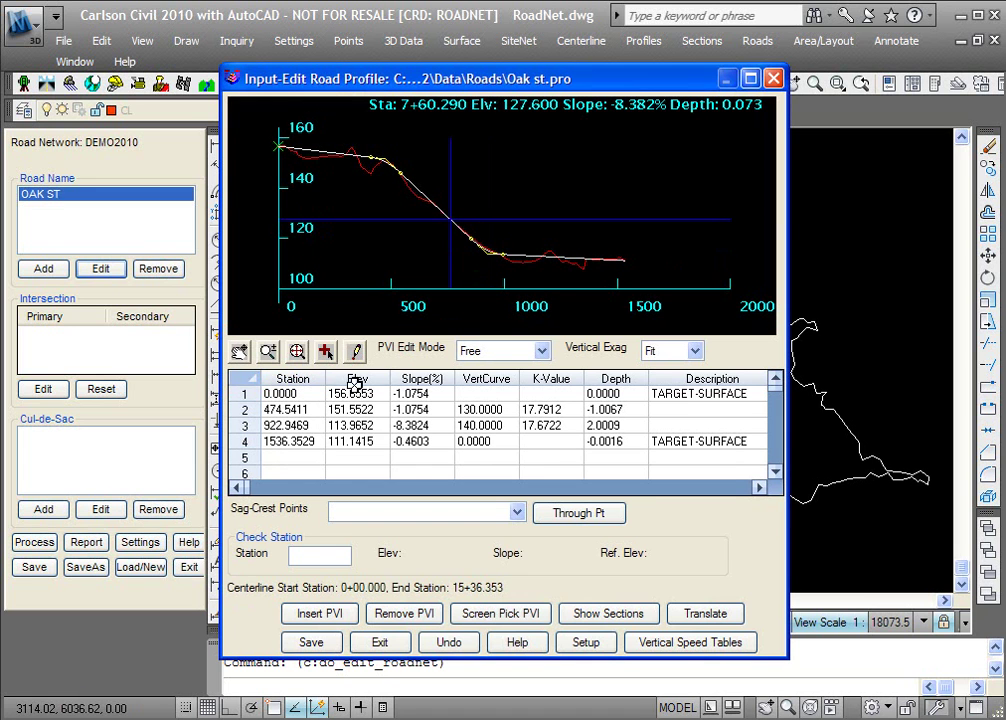
left_click(357, 352)
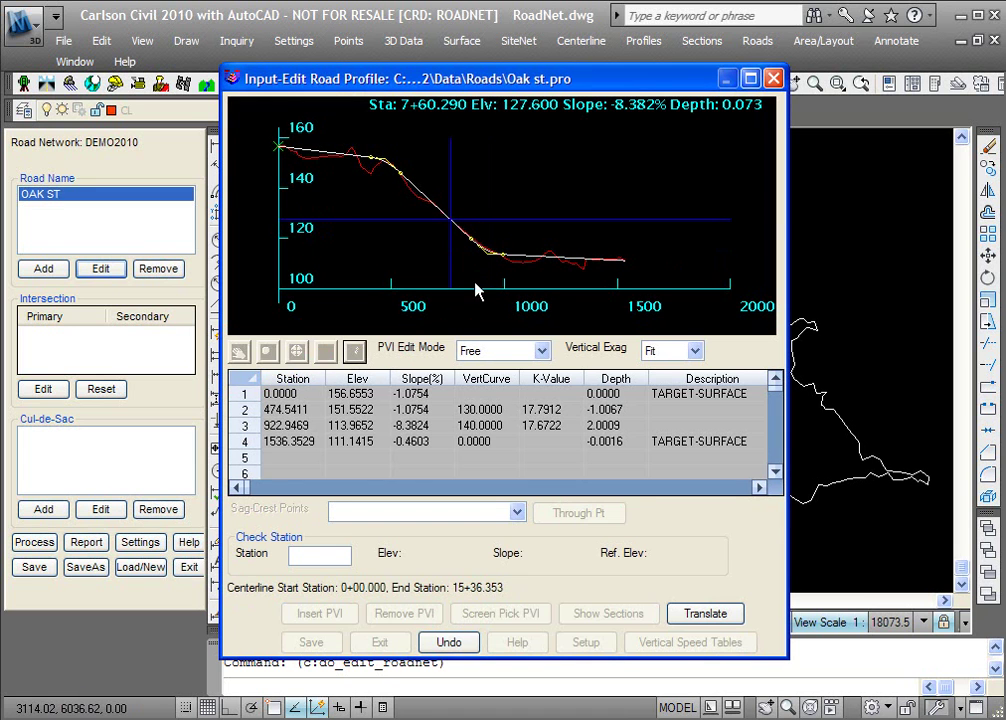
left_click_drag(494, 245, 519, 241)
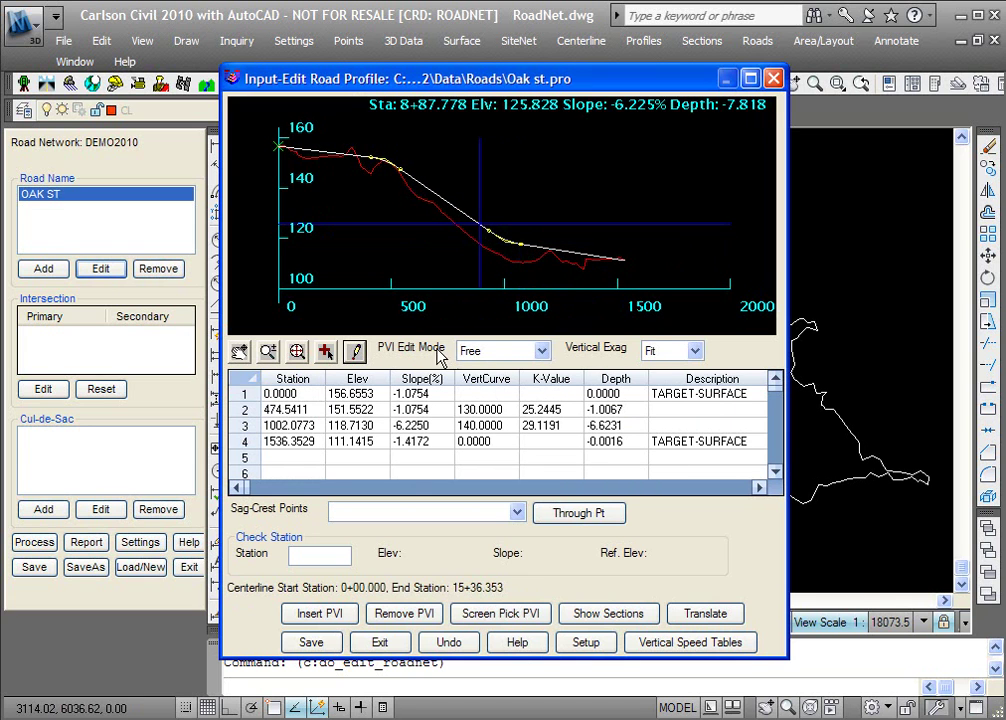
left_click(375, 643)
- Reprocess the DEMO2010 network with the revised OAK ST profile
left_click(294, 611)
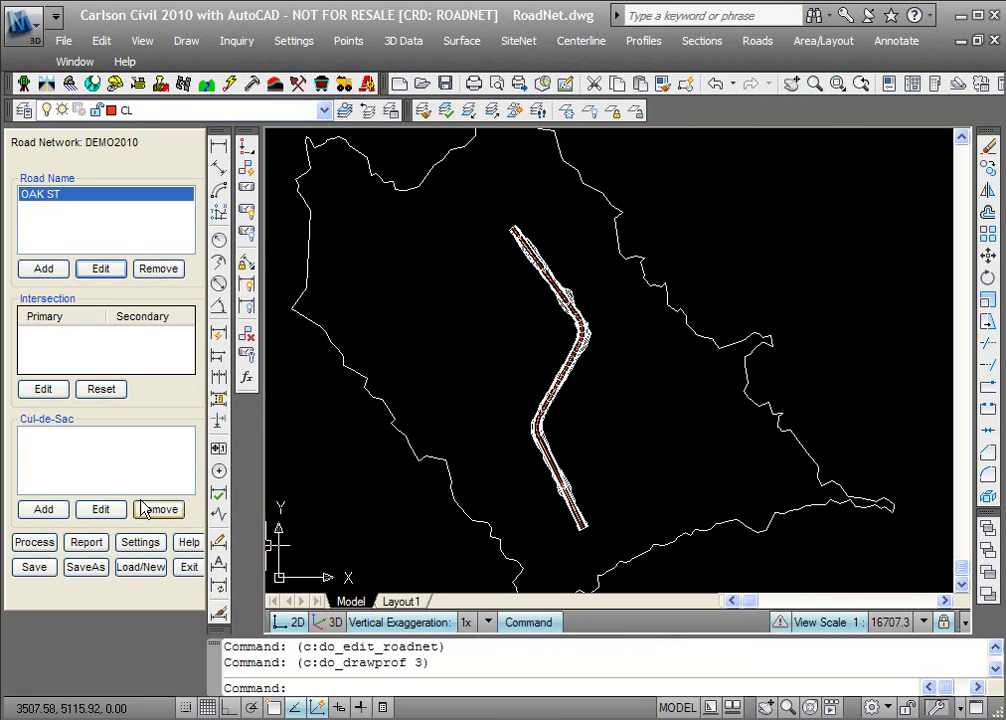
left_click(30, 543)
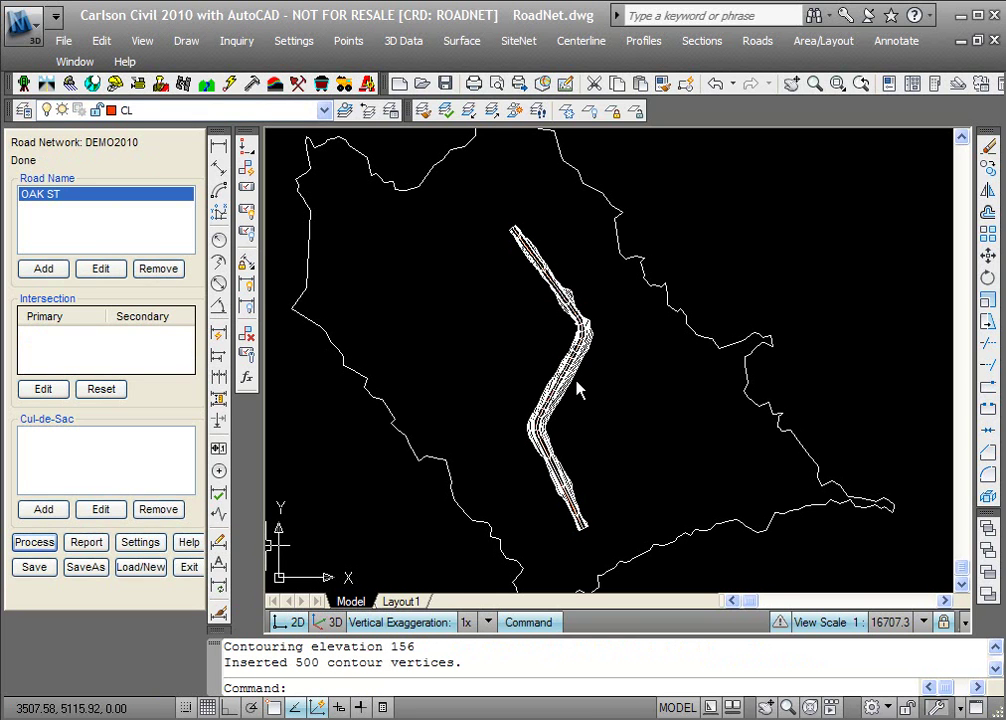
left_click(600, 400)
left_click(606, 402)
scroll(584, 382, "up", 5)
scroll(566, 375, "up", 2)
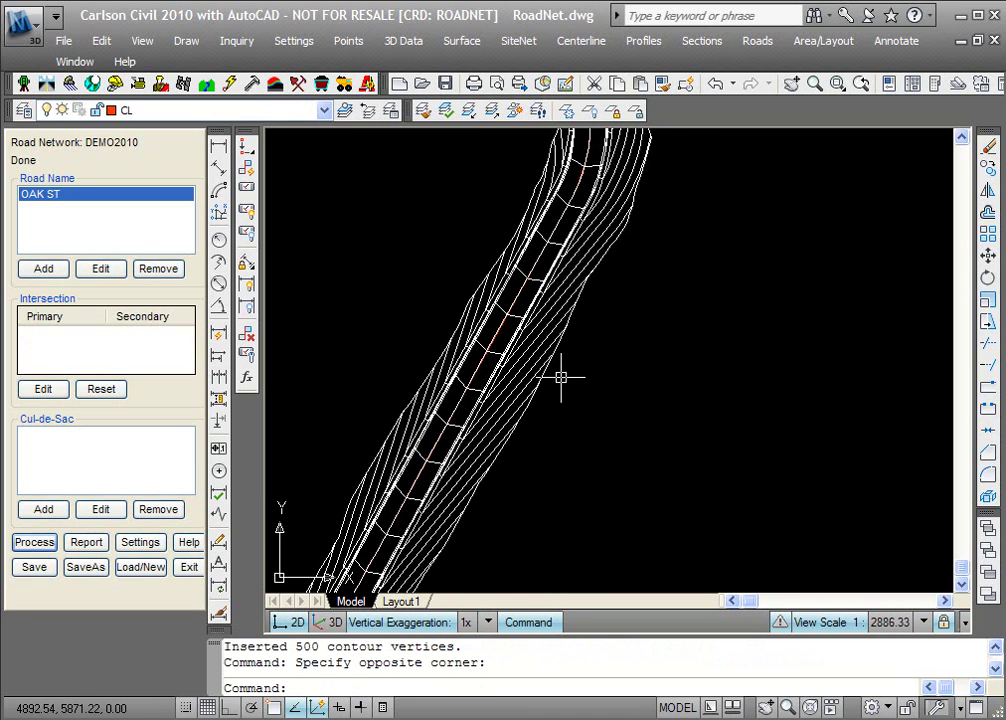
- Read the updated volume report totals: 700.9 C.Y. cut, 8535.4 C.Y. fill
left_click(86, 542)
left_click(365, 386)
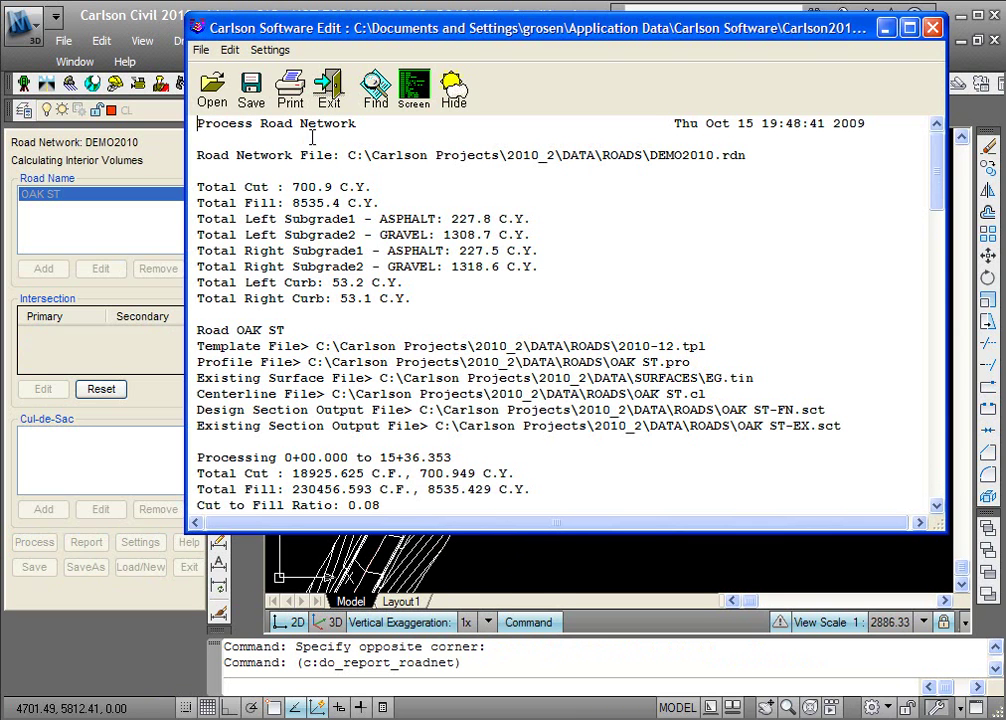
left_click(329, 90)
scroll(546, 449, "down", 6)
middle_click_drag(570, 455, 534, 388)
scroll(534, 388, "up", 2)
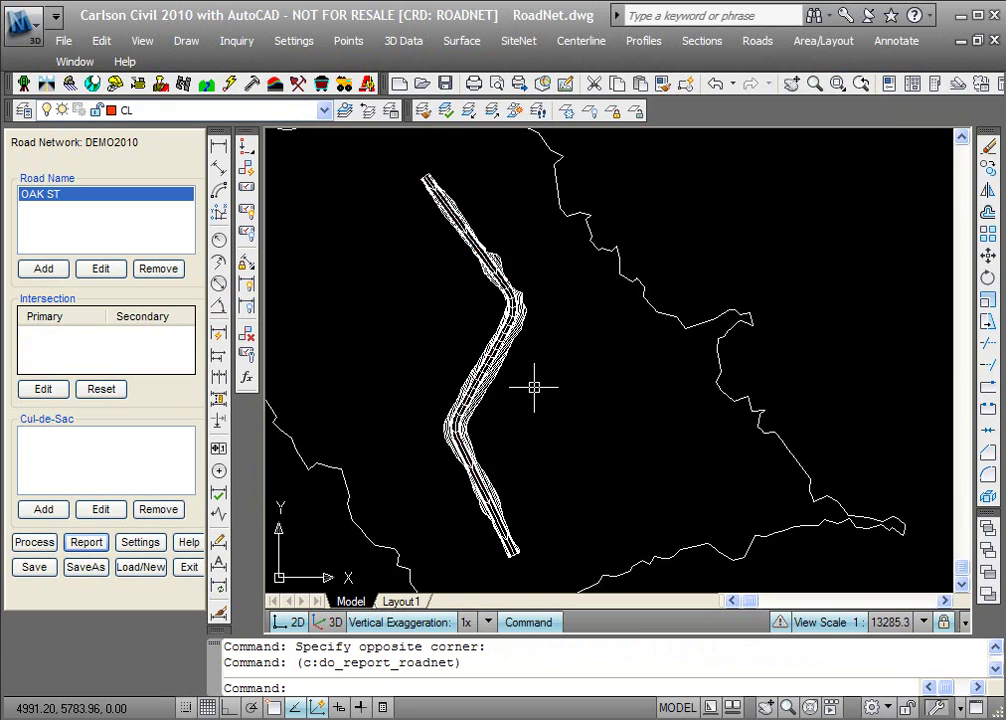
scroll(534, 388, "up", 2)
scroll(534, 388, "down", 3)
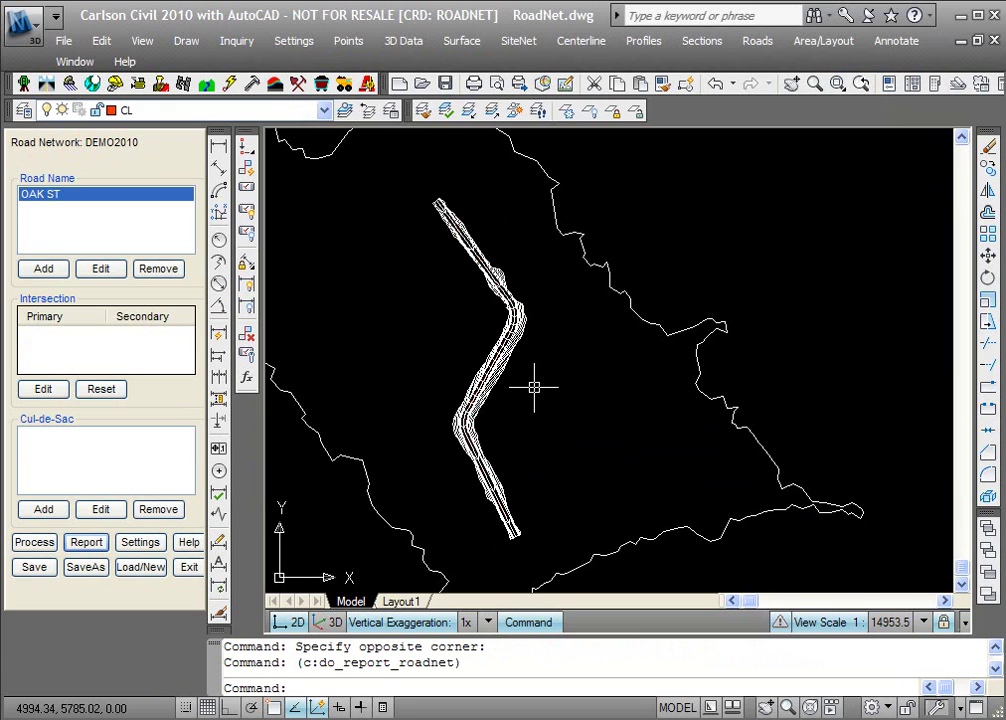